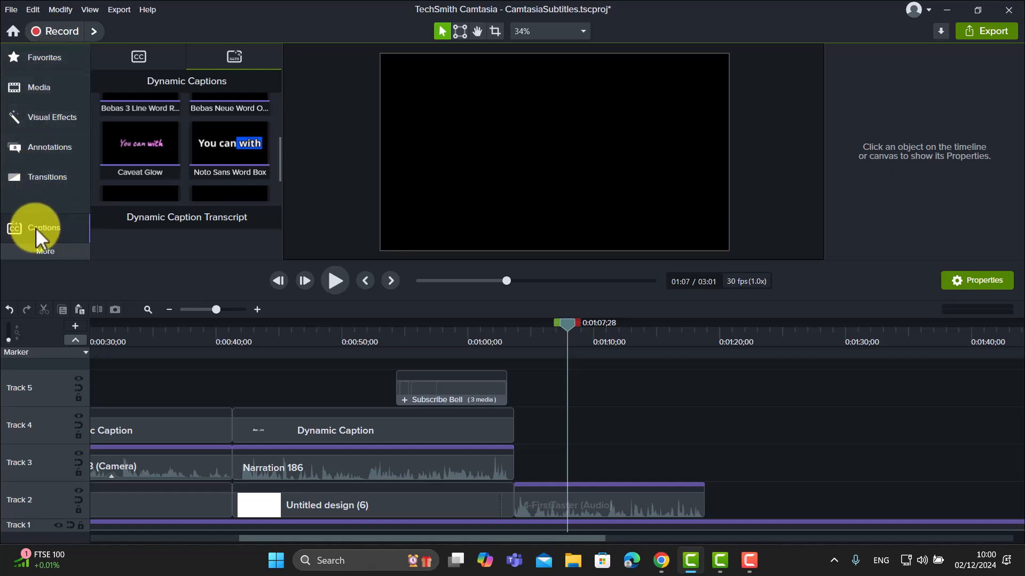
# - Apply the Noto Sans Word Box dynamic caption style above the 1-FirstTaster audio clip and scrub through the captioned section
pyautogui.moveTo(280, 161); pyautogui.dragTo(302, 167)
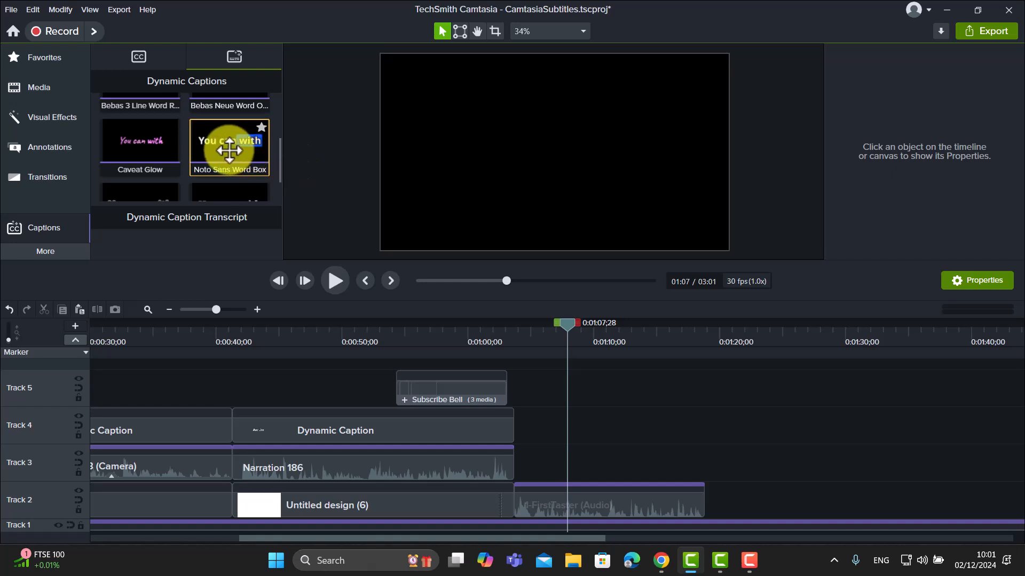
pyautogui.moveTo(229, 149); pyautogui.dragTo(521, 465)
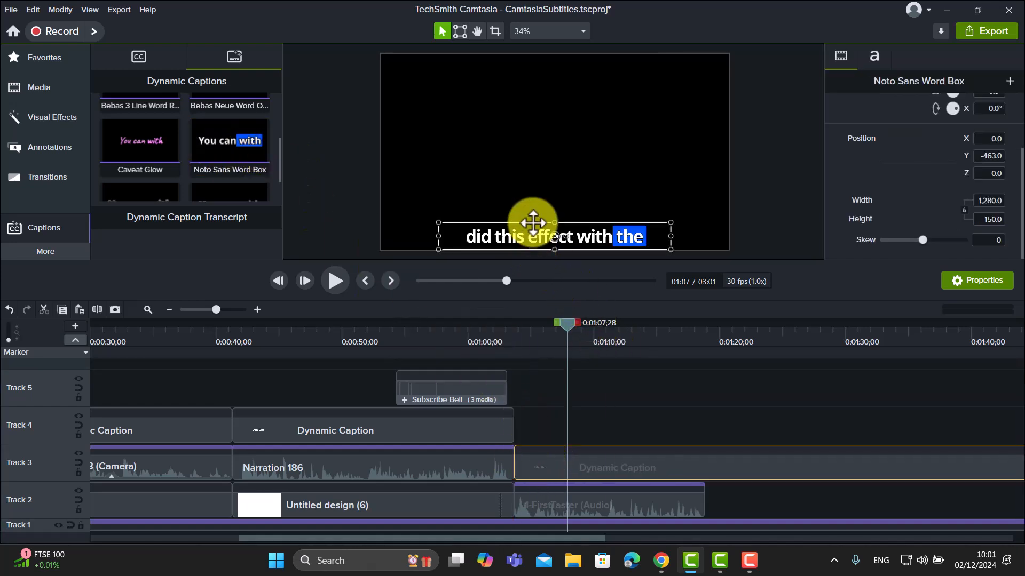
pyautogui.moveTo(552, 324); pyautogui.dragTo(518, 323)
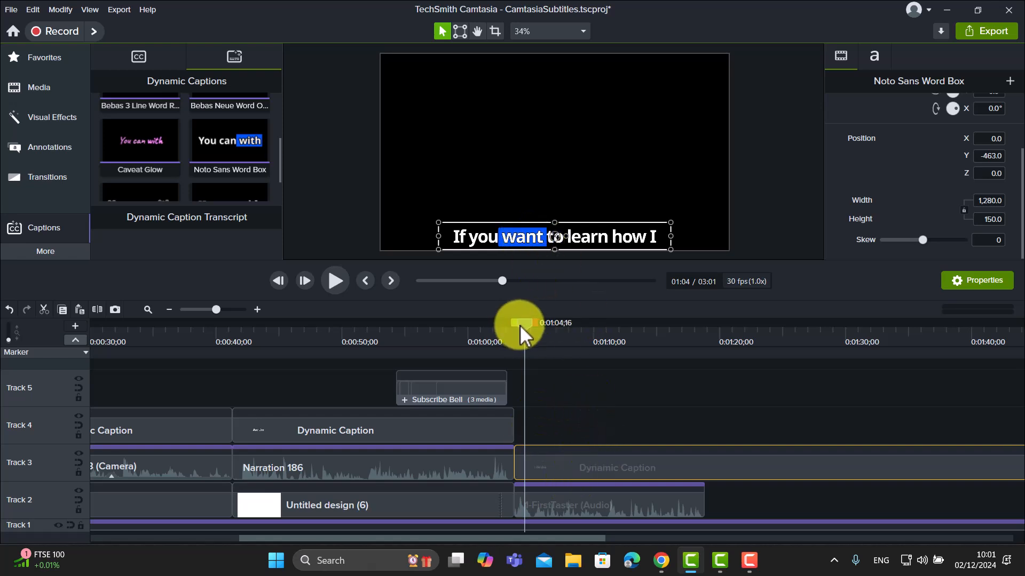
pyautogui.moveTo(520, 325); pyautogui.dragTo(655, 393)
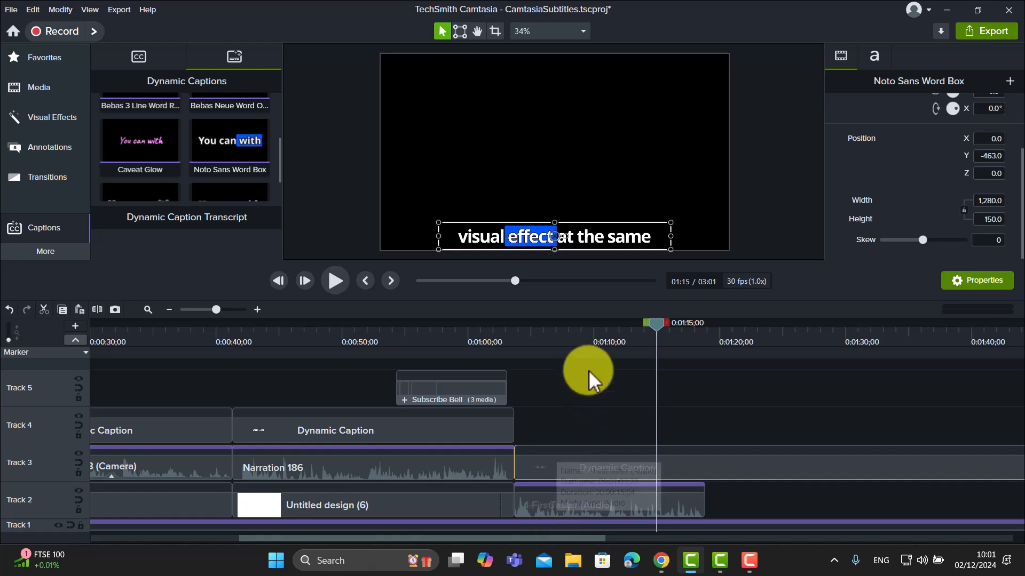
# - Display the full caption transcript of the 1-FirstTaster audio clip, enlarging the upper area to fit it
pyautogui.click(560, 507)
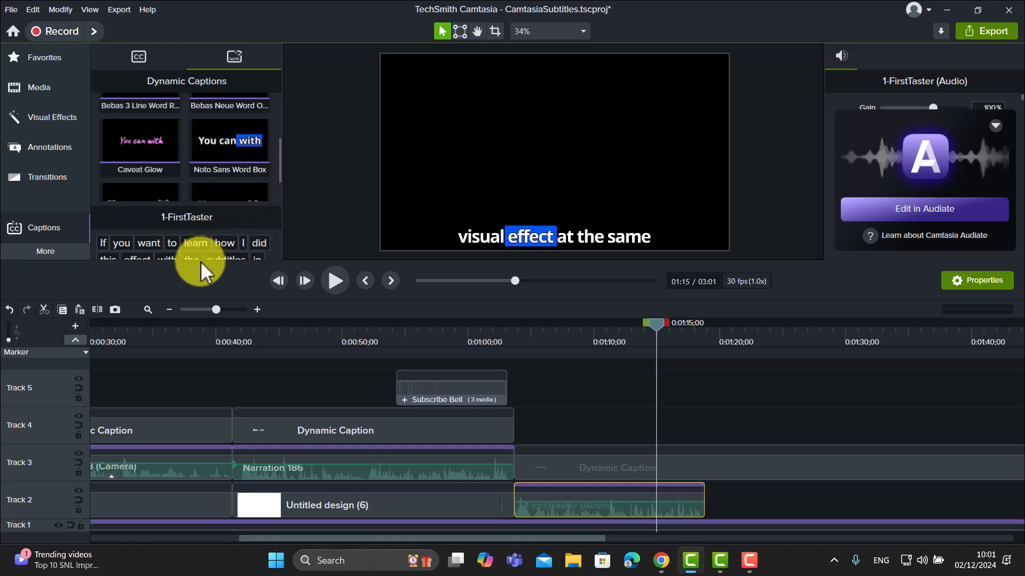
pyautogui.moveTo(188, 263); pyautogui.dragTo(185, 346)
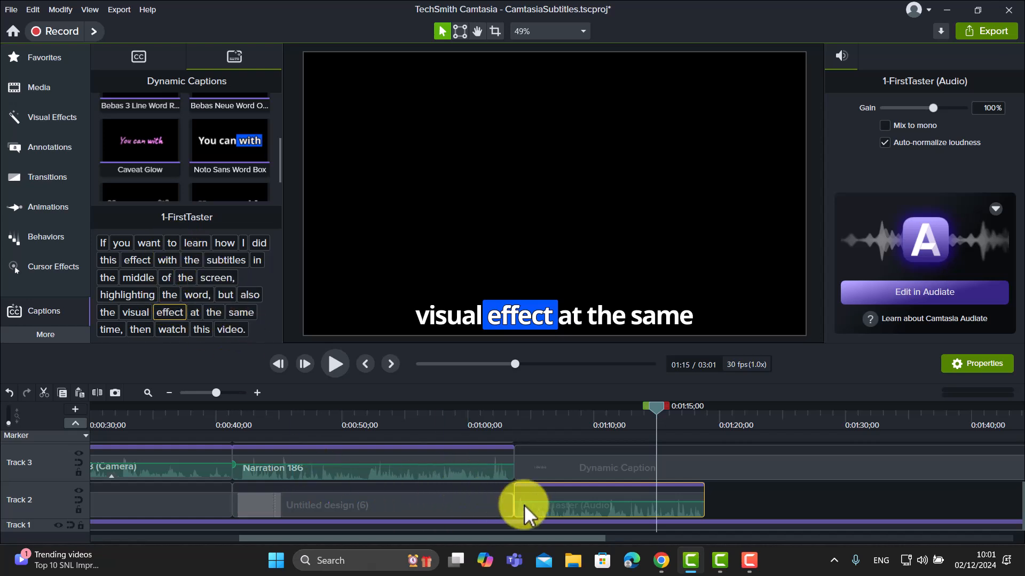
# - Set the dynamic caption's word background colour to green and move the caption up to the middle of the canvas
pyautogui.click(569, 466)
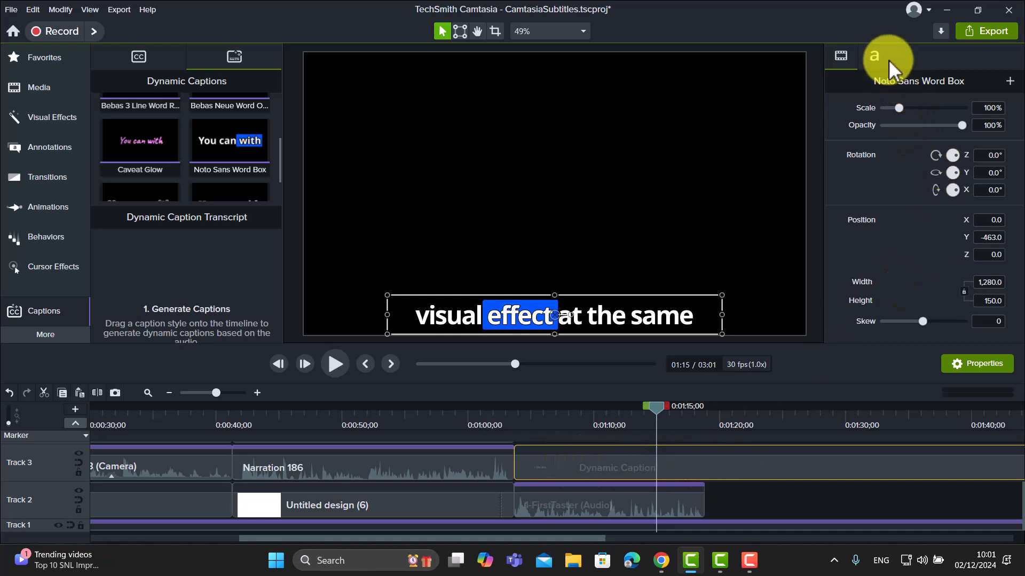
pyautogui.click(876, 52)
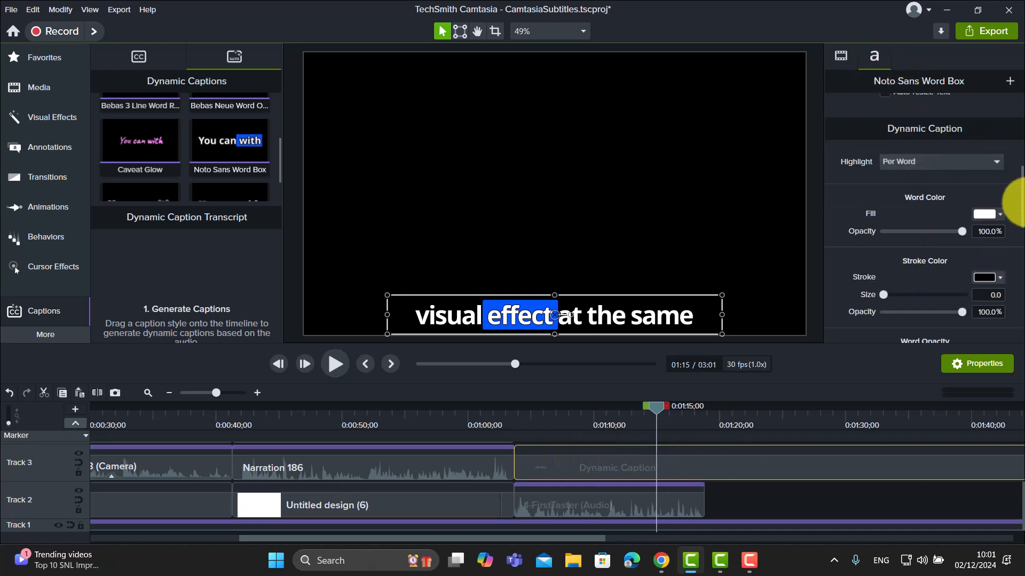
pyautogui.scroll(1, 1019, 200)
pyautogui.moveTo(1017, 190); pyautogui.dragTo(1017, 241)
pyautogui.scroll(-2, 1018, 248)
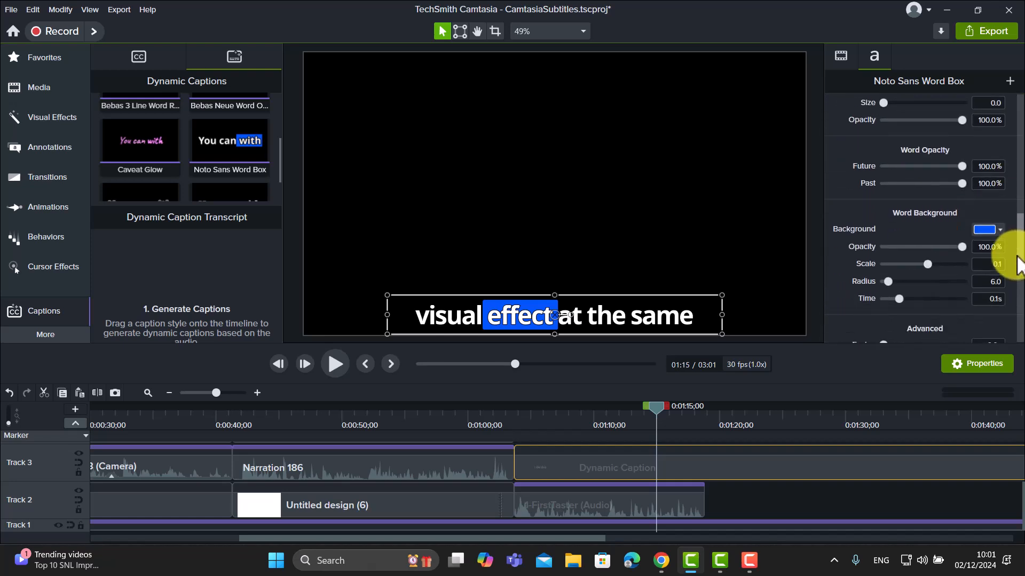
pyautogui.click(999, 224)
pyautogui.click(941, 269)
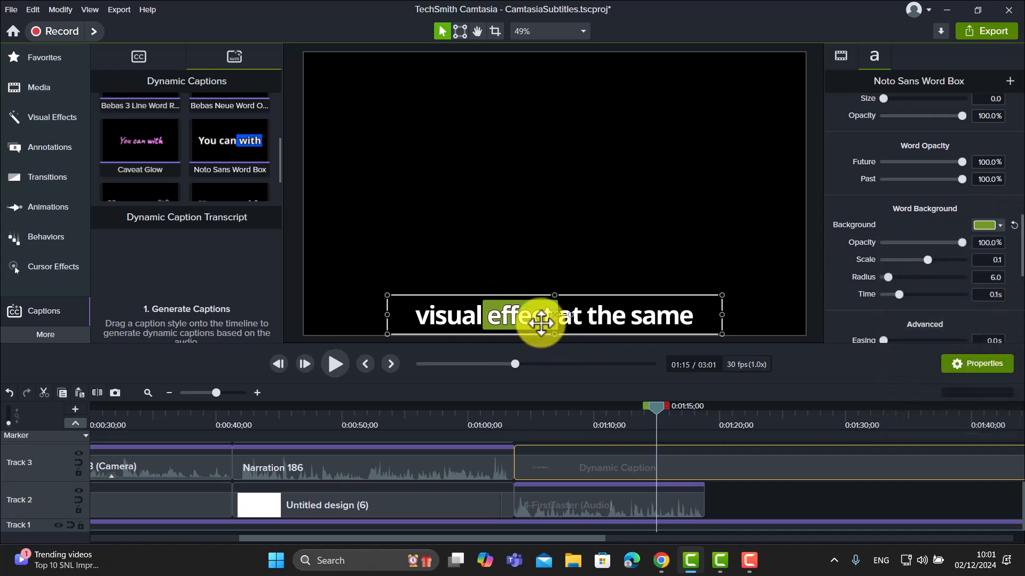
pyautogui.moveTo(602, 315); pyautogui.dragTo(602, 209)
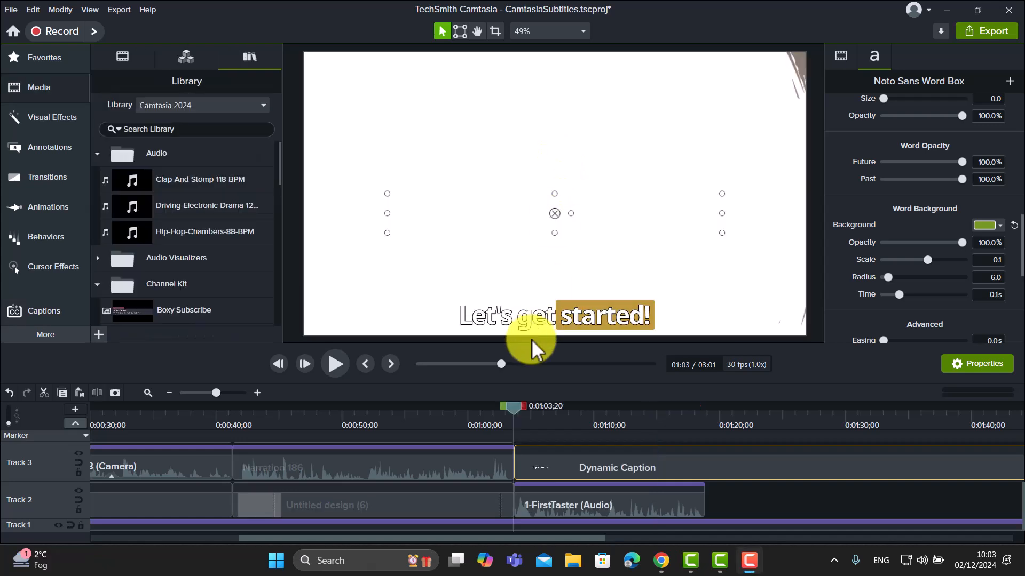
# - Add the Audio Bars visualizer from the Camtasia 2024 library's Audio Visualizers folder to the canvas at about 1:05
pyautogui.moveTo(514, 405); pyautogui.dragTo(531, 405)
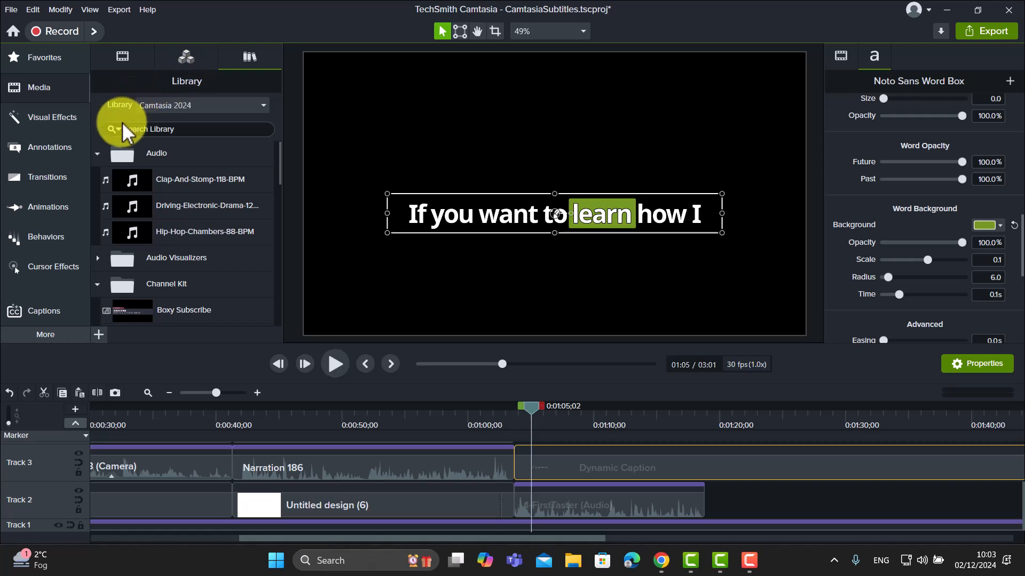
pyautogui.click(41, 87)
pyautogui.click(41, 88)
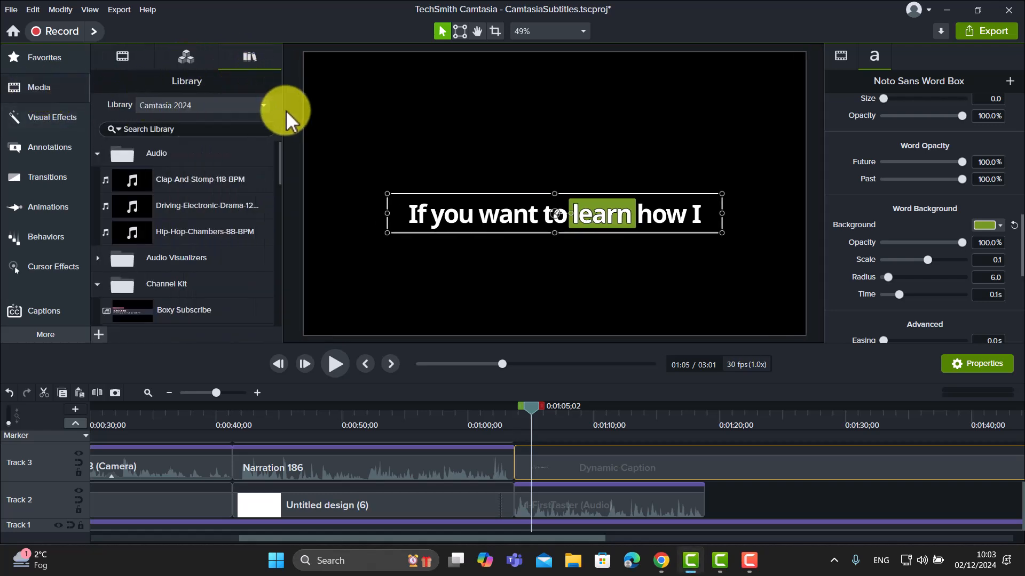
pyautogui.click(270, 104)
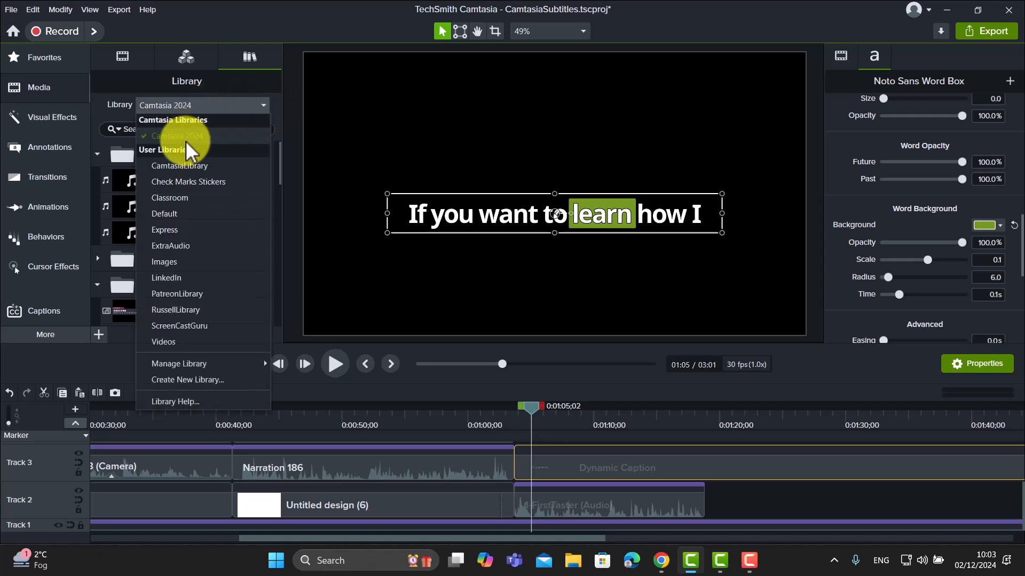
pyautogui.click(167, 136)
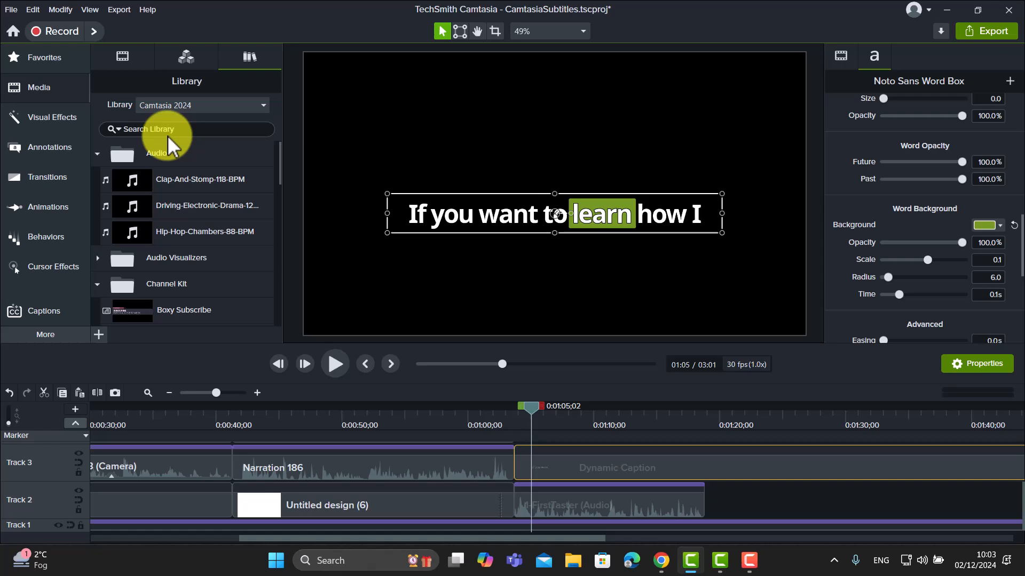
pyautogui.click(97, 155)
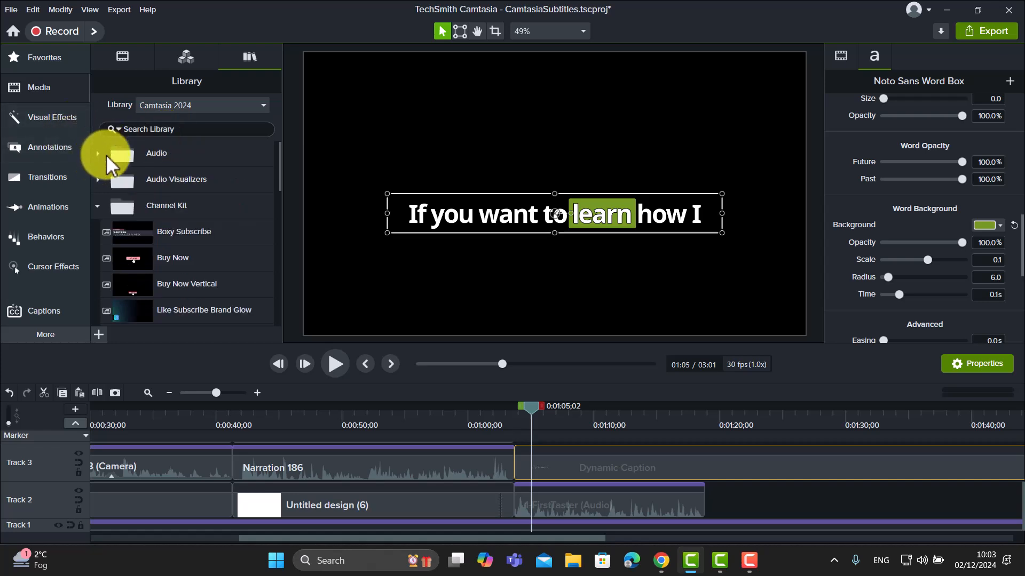
pyautogui.click(98, 181)
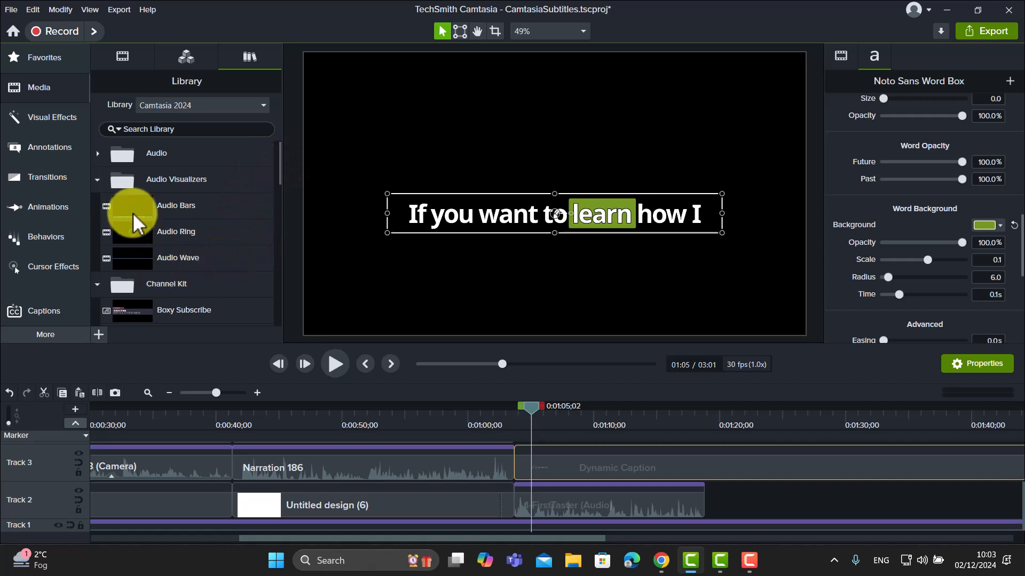
pyautogui.moveTo(134, 211); pyautogui.dragTo(559, 242)
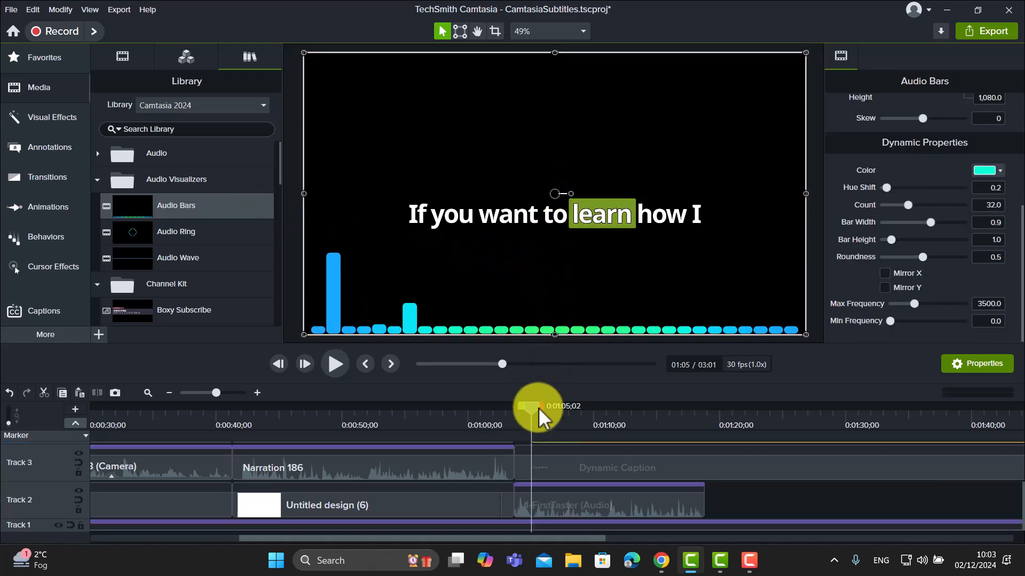
# - Play the captioned section from its start to preview the Audio Bars, pausing at about 1:10
pyautogui.moveTo(539, 408); pyautogui.dragTo(520, 410)
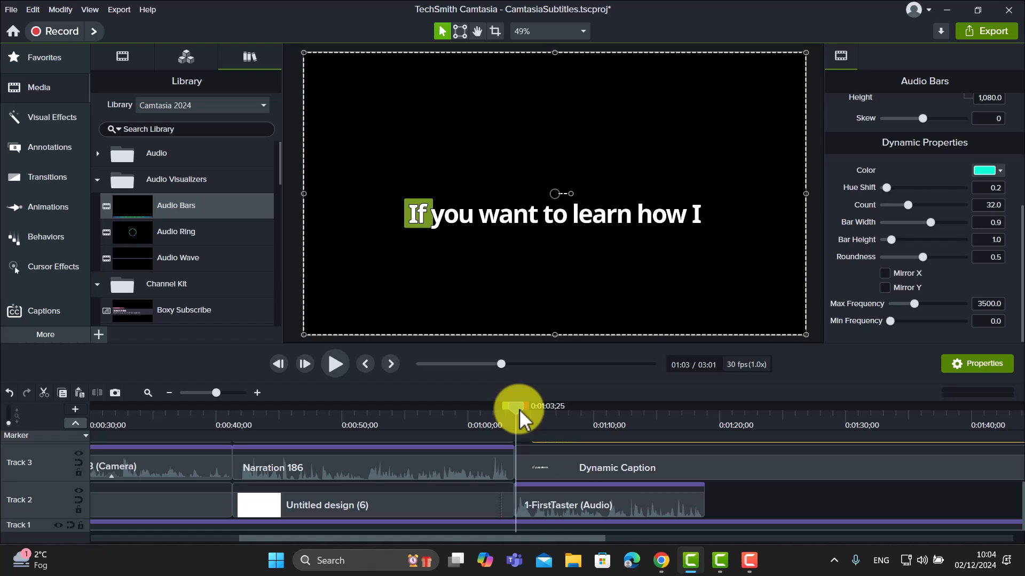
pyautogui.click(335, 364)
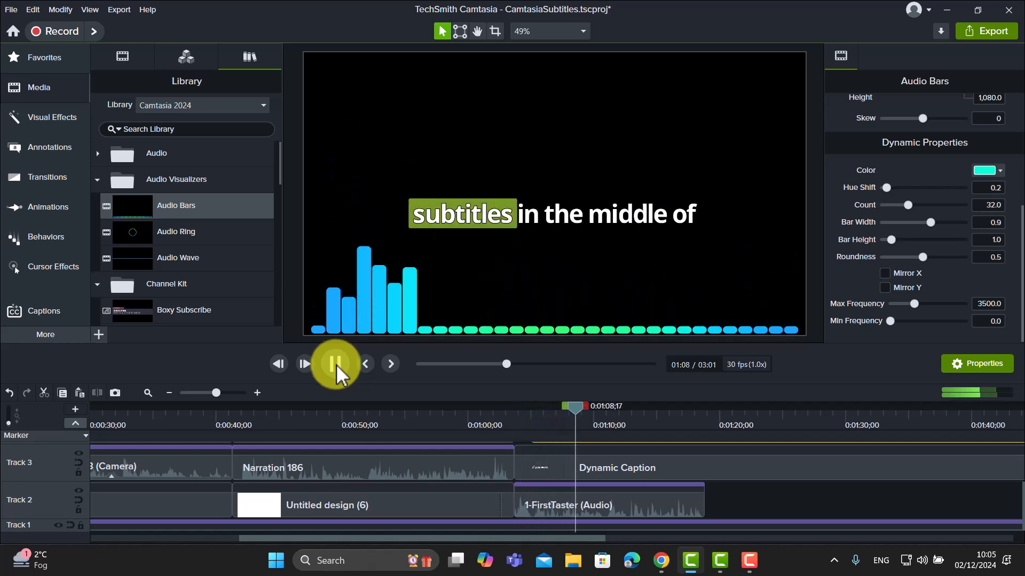
pyautogui.click(547, 315)
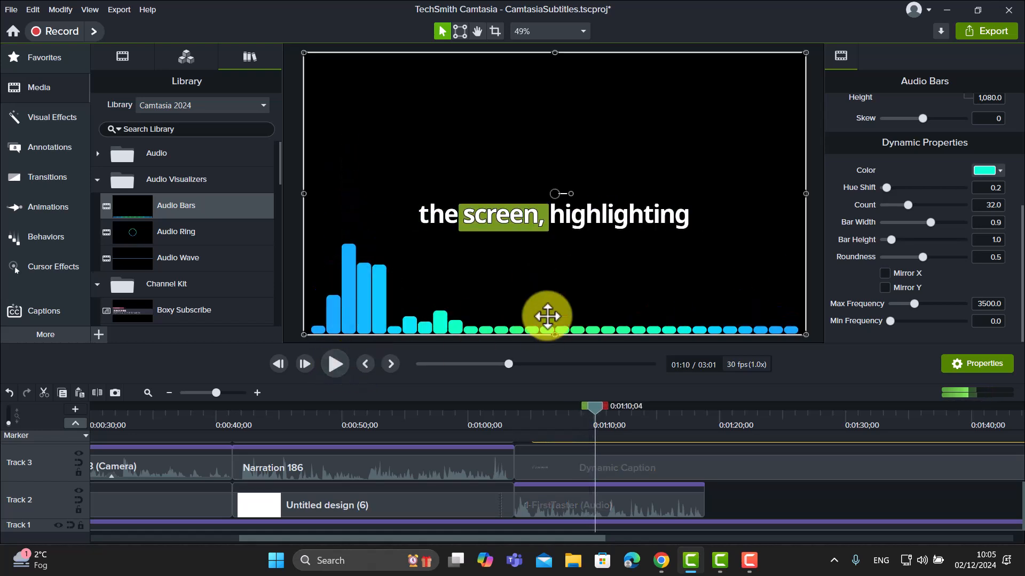
# - Move the dynamic caption to the upper part of the canvas and realign the Audio Bars with the full canvas frame
pyautogui.moveTo(556, 223)
pyautogui.mouseDown()
pyautogui.moveTo(562, 187)
pyautogui.moveTo(556, 229)
pyautogui.mouseUp()
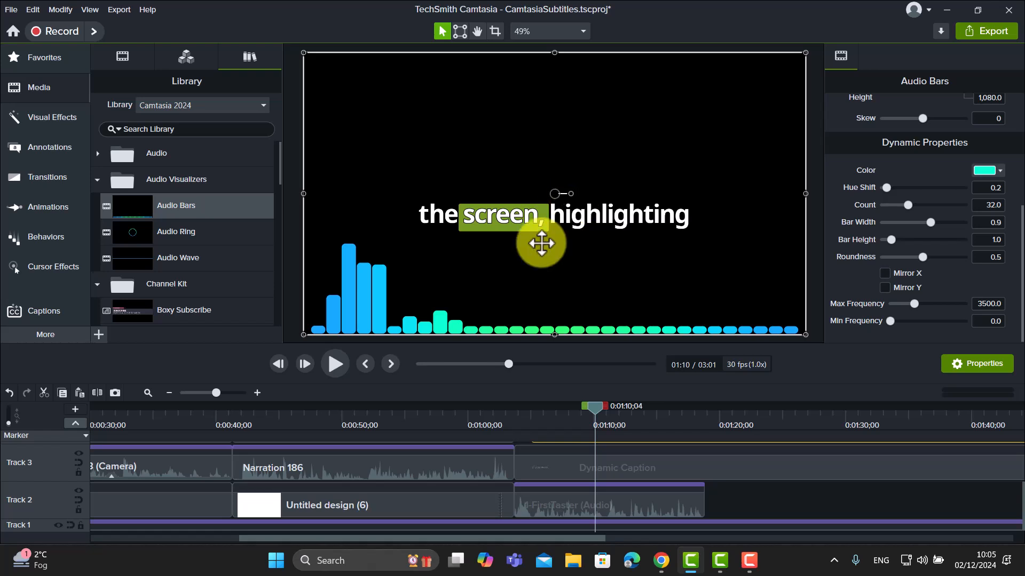
pyautogui.moveTo(501, 293)
pyautogui.mouseDown()
pyautogui.moveTo(489, 318)
pyautogui.moveTo(496, 272)
pyautogui.moveTo(497, 370)
pyautogui.moveTo(496, 304)
pyautogui.mouseUp()
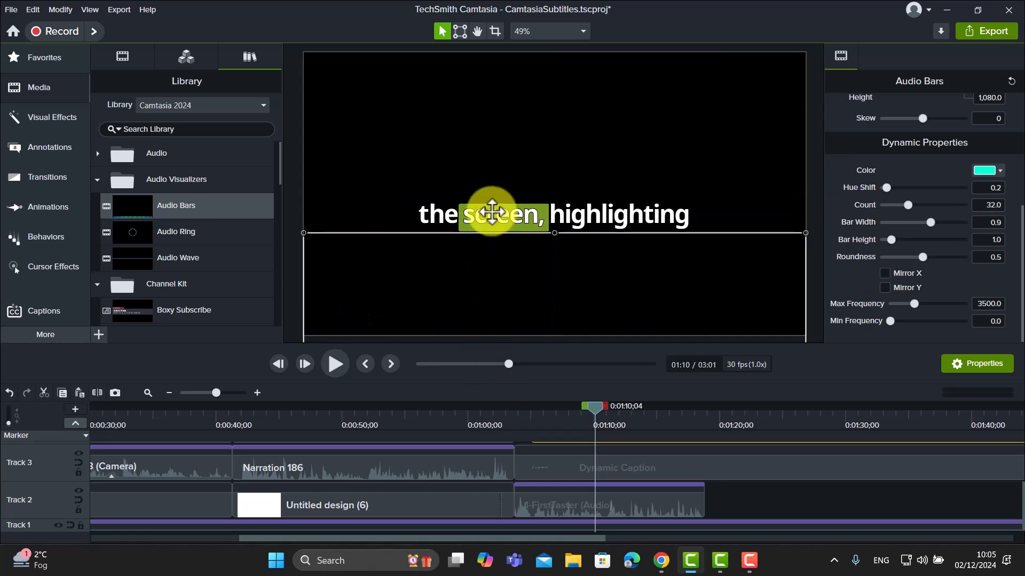
pyautogui.moveTo(491, 212); pyautogui.dragTo(491, 142)
pyautogui.click(475, 268)
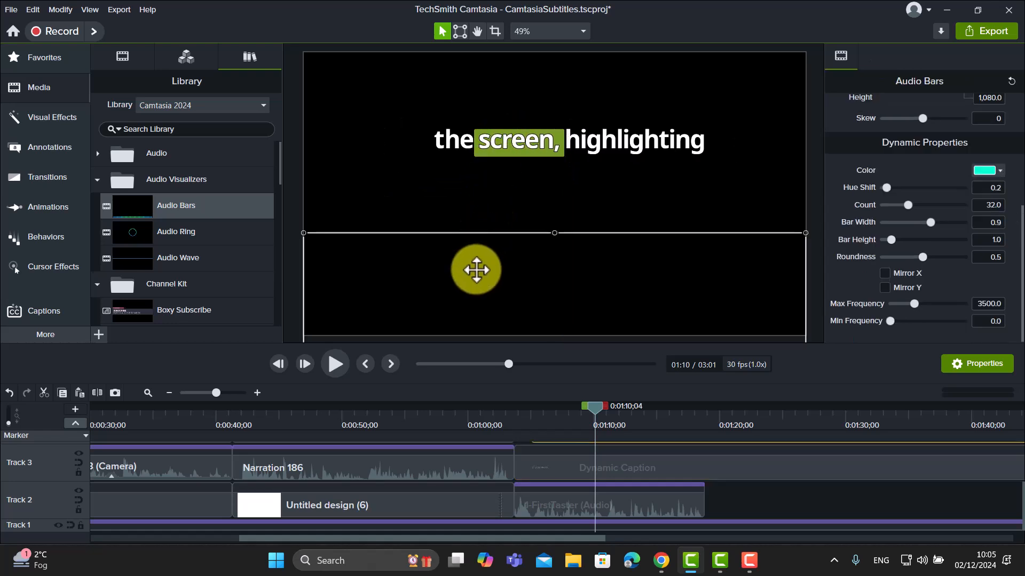
pyautogui.moveTo(476, 270); pyautogui.dragTo(463, 98)
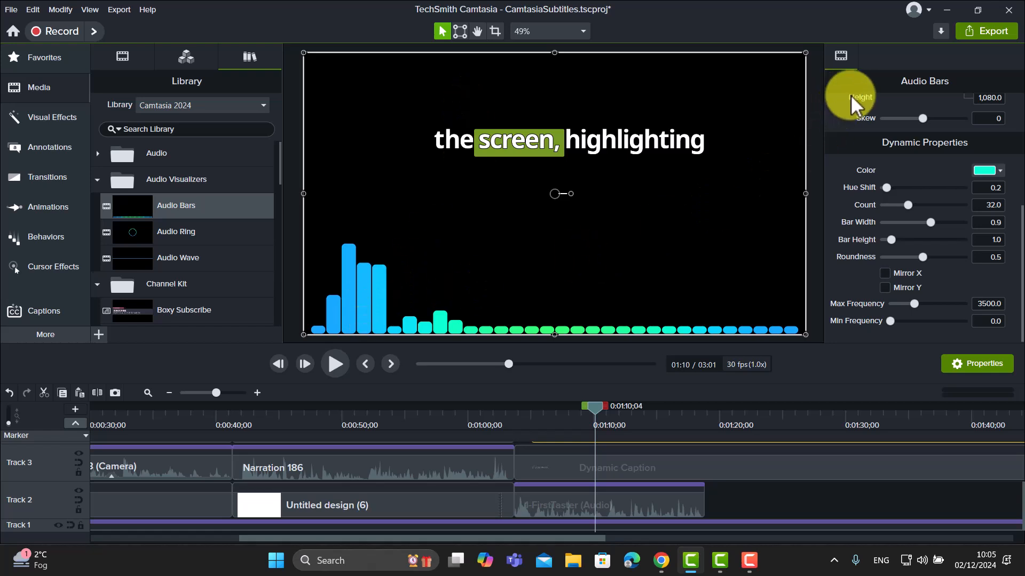
# - Set the Audio Bars' bar width to 0.7 and bar height to 2.3
pyautogui.scroll(2, 1019, 213)
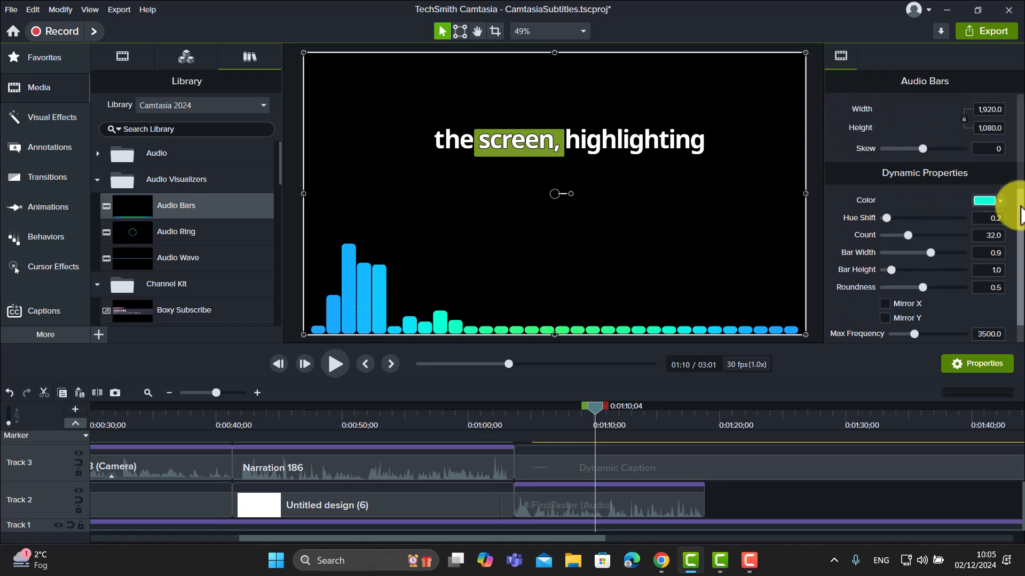
pyautogui.moveTo(1020, 206); pyautogui.dragTo(1013, 252)
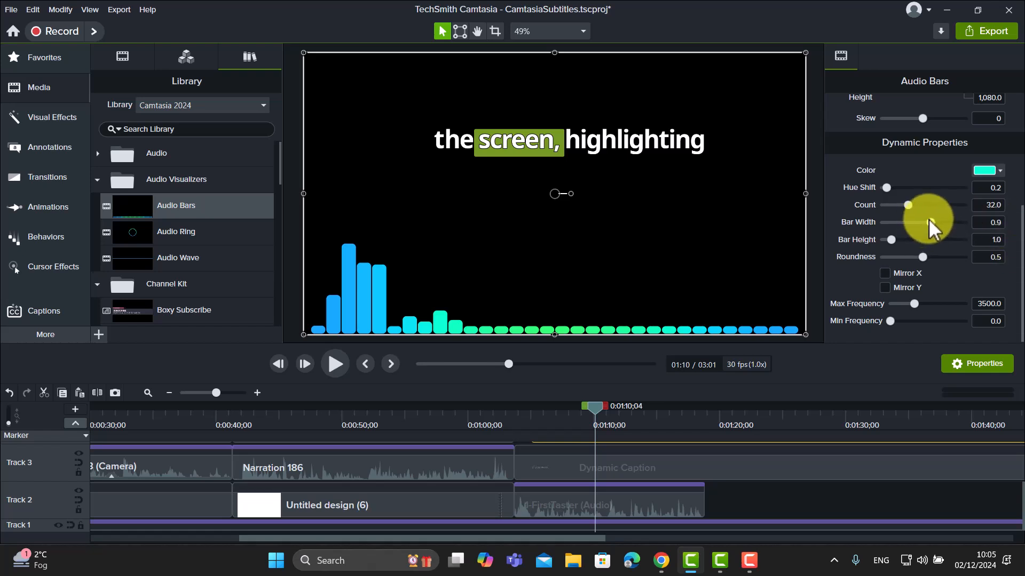
pyautogui.moveTo(933, 219); pyautogui.dragTo(903, 239)
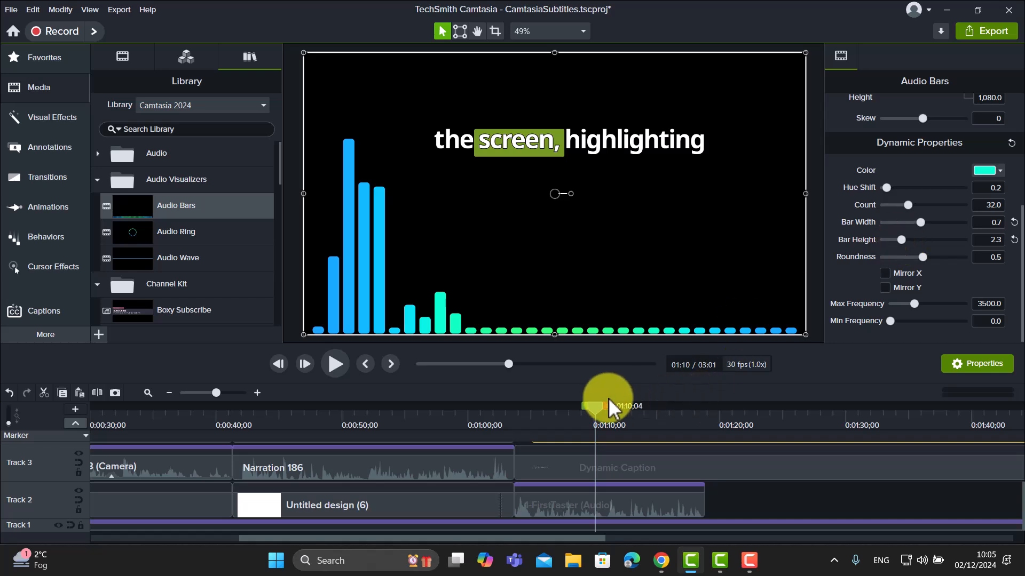
# - Play the section from about 1:07 to preview the adjusted Audio Bars with the caption
pyautogui.moveTo(598, 409); pyautogui.dragTo(577, 410)
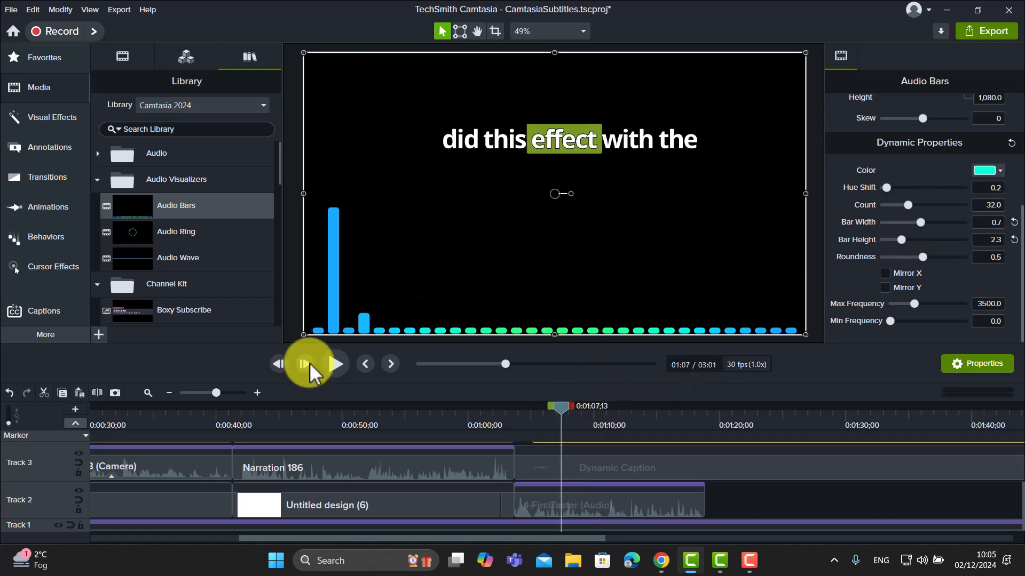
pyautogui.click(338, 358)
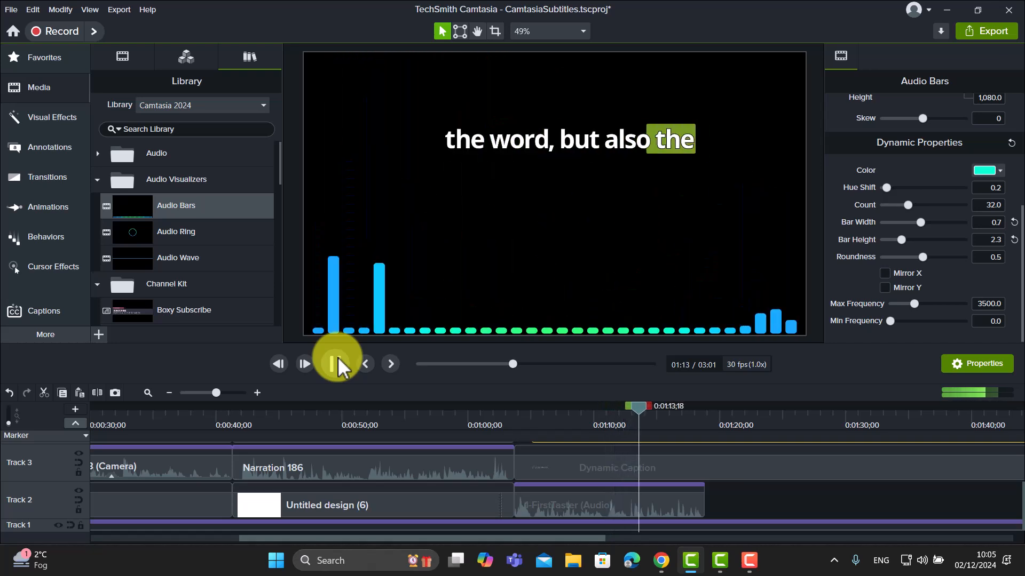
pyautogui.click(338, 357)
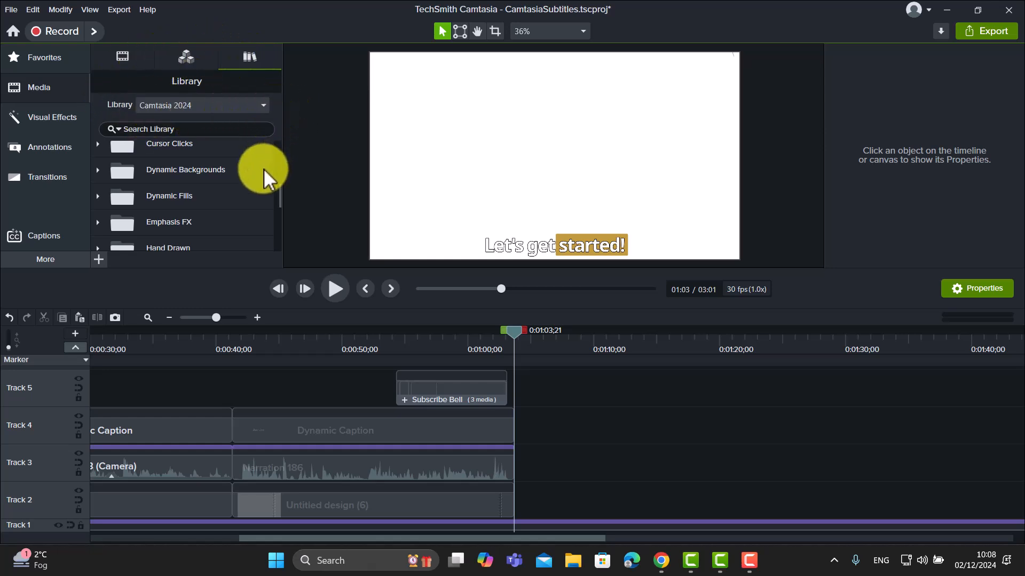
# - Add the sunburst dynamic background from the library to Track 3 at about 1:03, directly after the existing clips, and show its first frames
pyautogui.click(99, 169)
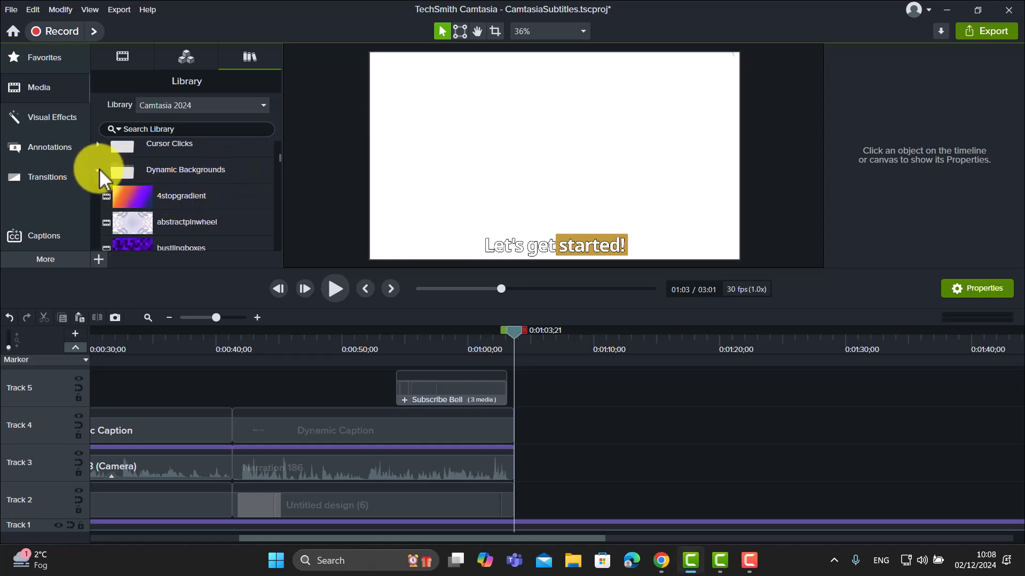
pyautogui.scroll(-4, 279, 154)
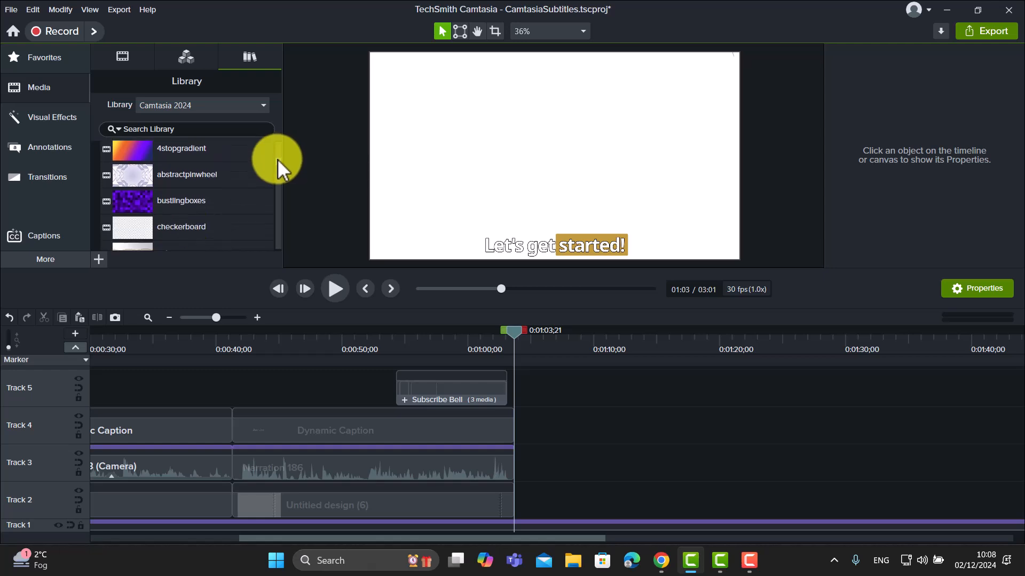
pyautogui.scroll(-5, 276, 164)
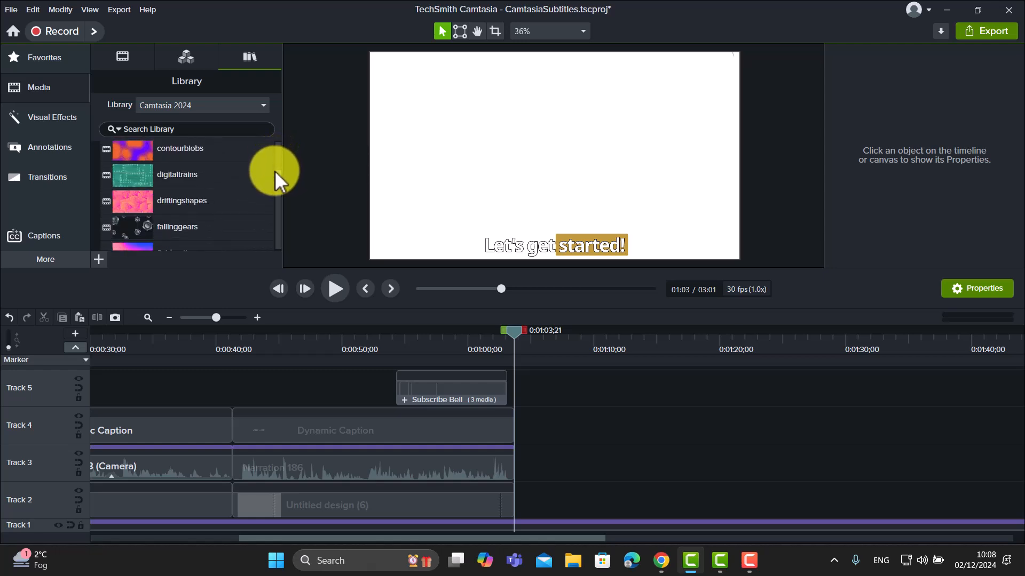
pyautogui.scroll(-4, 274, 178)
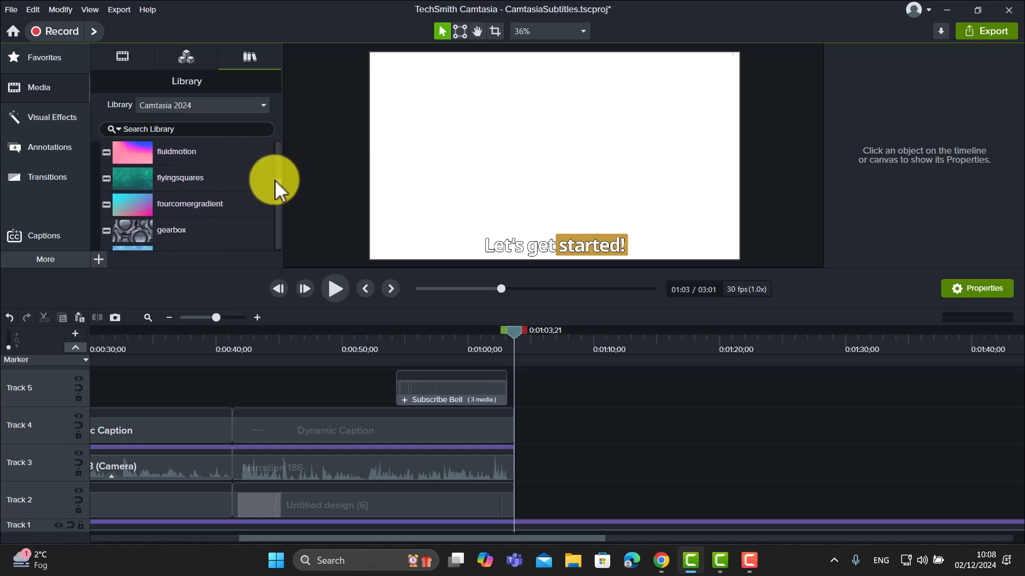
pyautogui.scroll(-8, 275, 192)
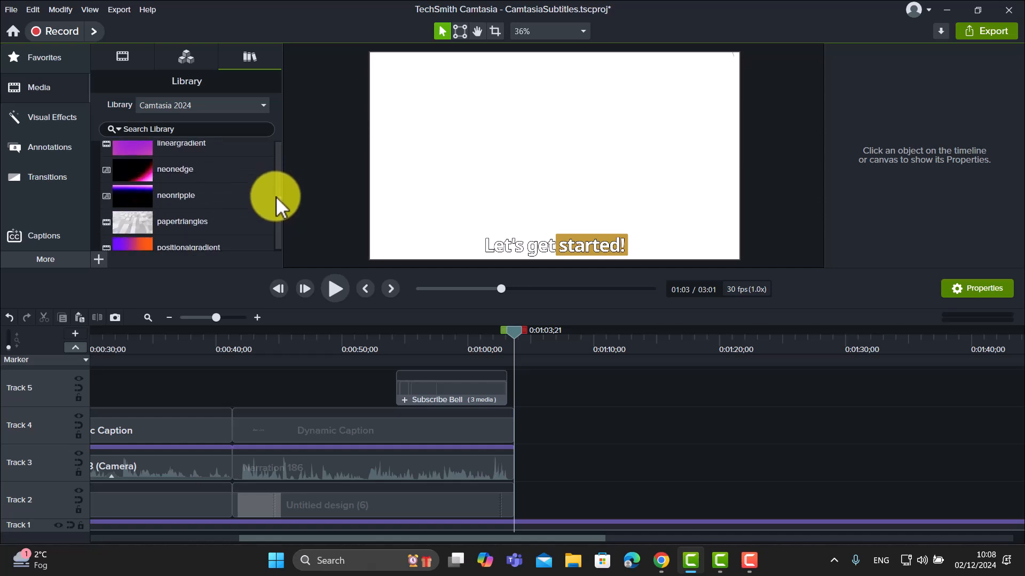
pyautogui.scroll(-6, 275, 206)
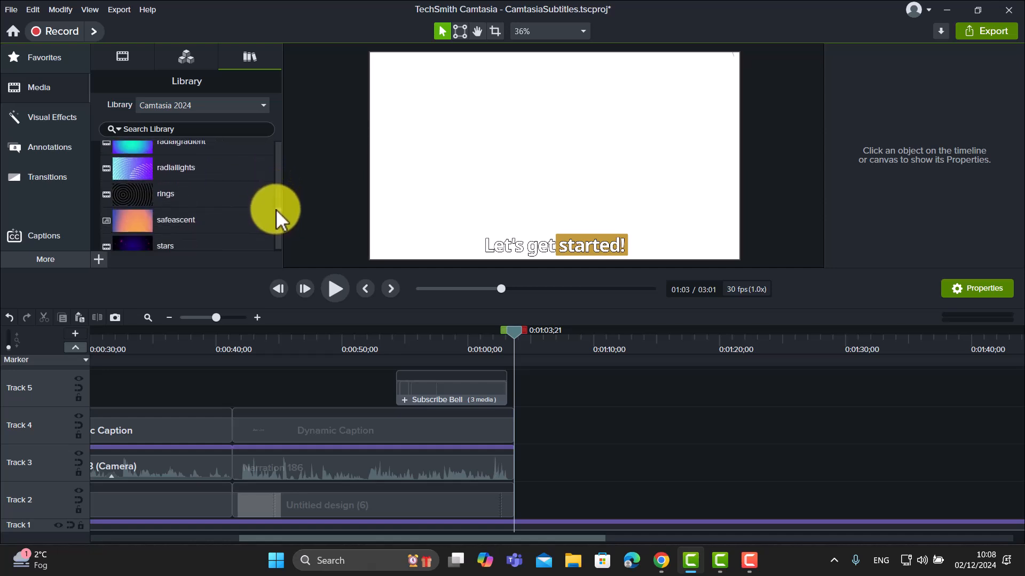
pyautogui.scroll(-3, 277, 216)
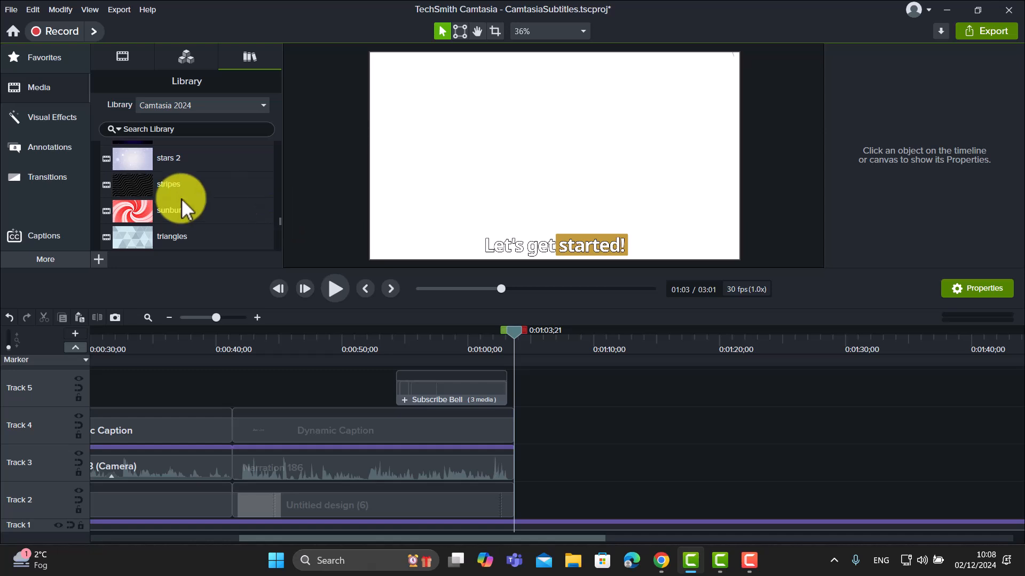
pyautogui.moveTo(130, 212); pyautogui.dragTo(516, 472)
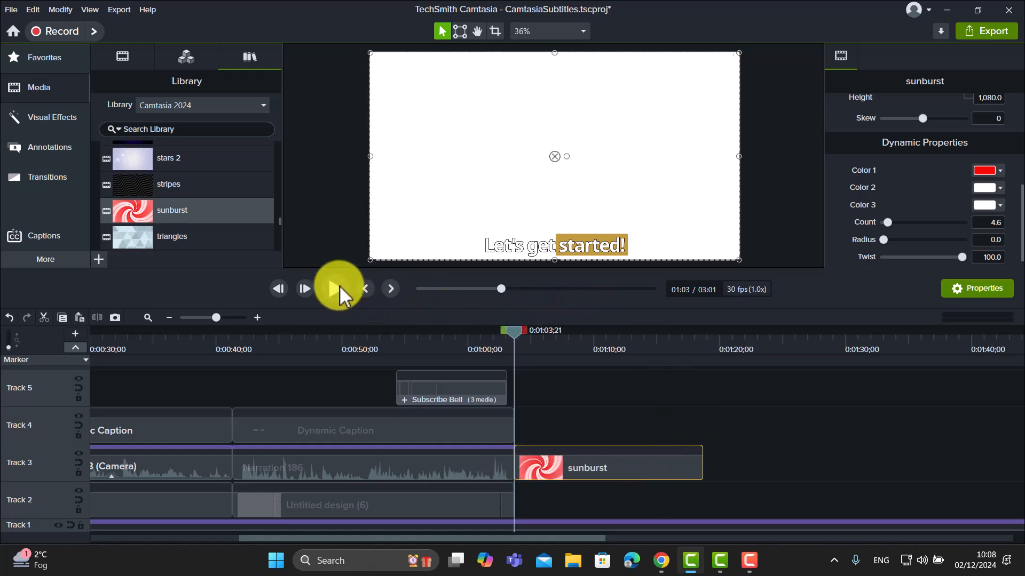
pyautogui.moveTo(539, 332); pyautogui.dragTo(513, 364)
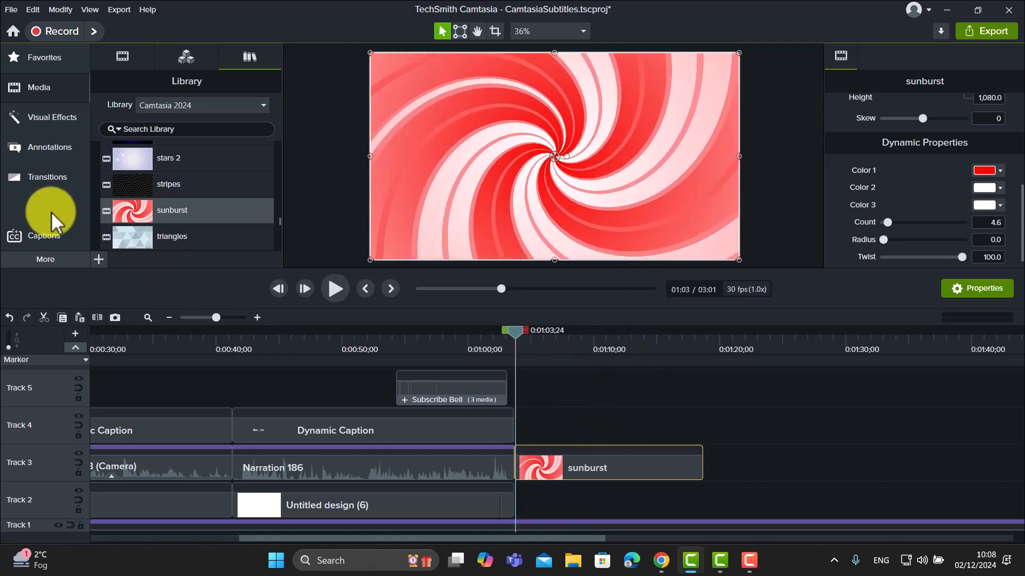
# - Record a voice narration with the Yeti Stereo Microphone, save it as Narration_CamtasiaSubtitles 1, and shift it and the sunburst down one track
pyautogui.click(47, 259)
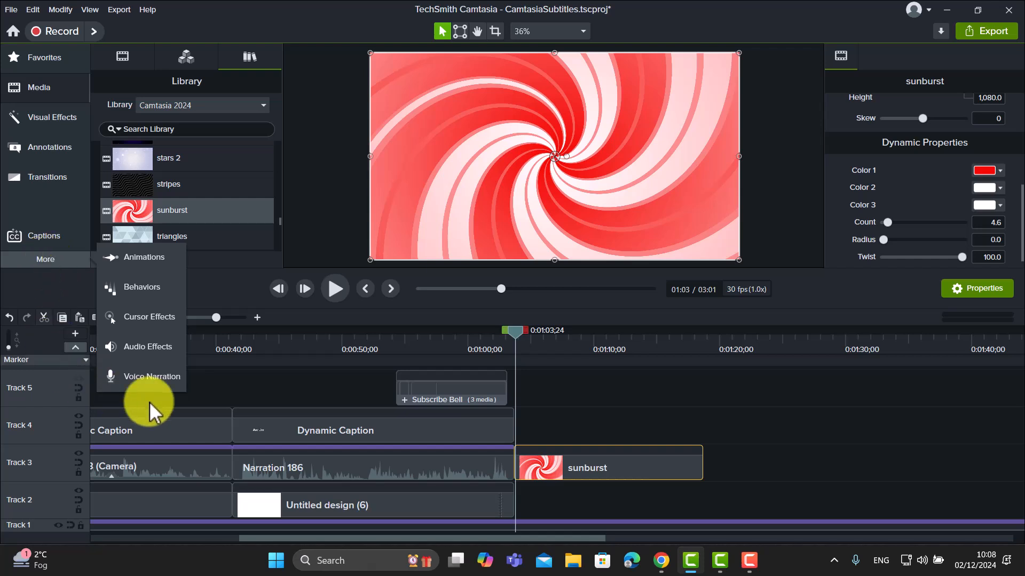
pyautogui.click(159, 376)
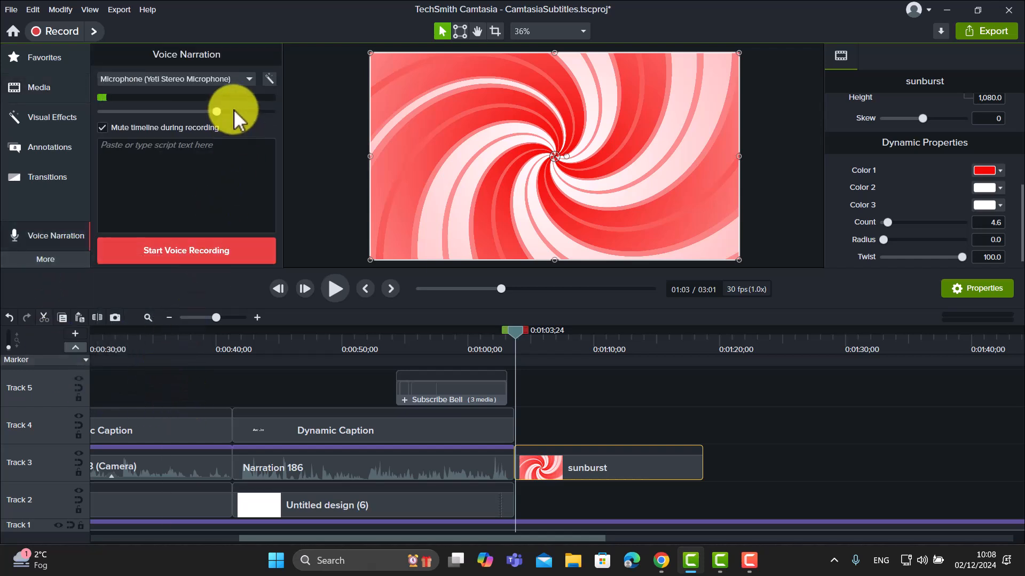
pyautogui.click(248, 81)
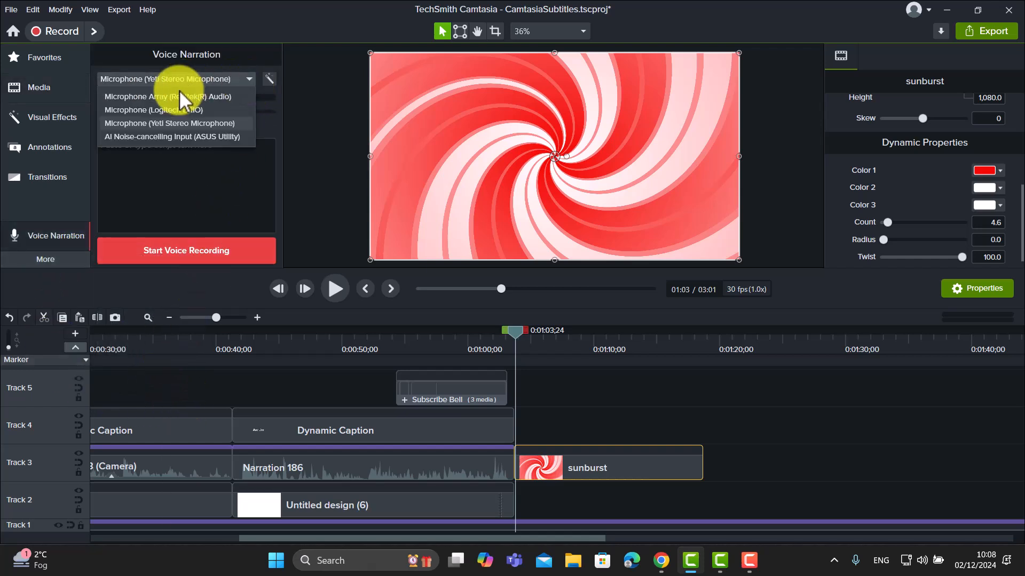
pyautogui.click(153, 122)
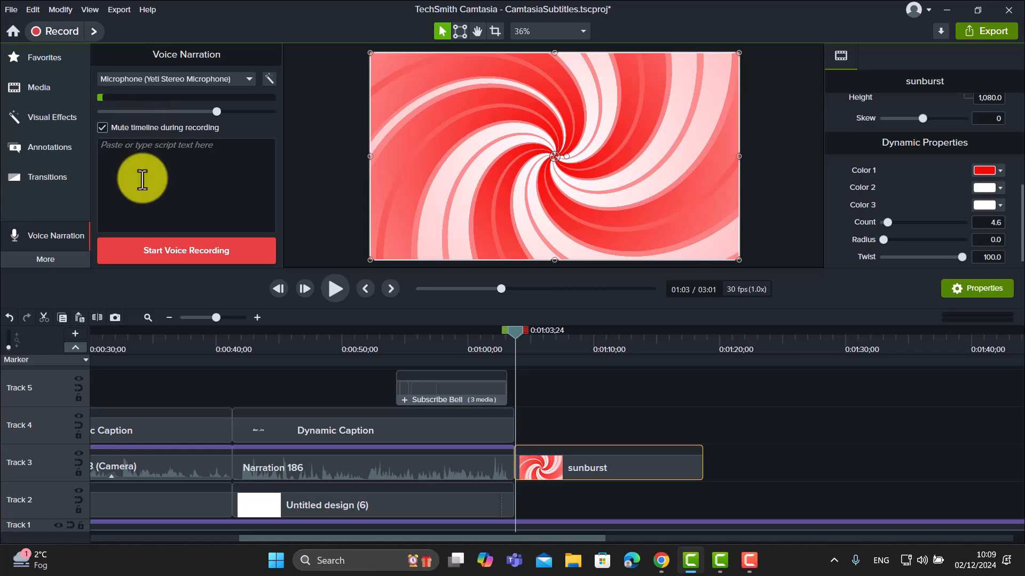
pyautogui.click(198, 252)
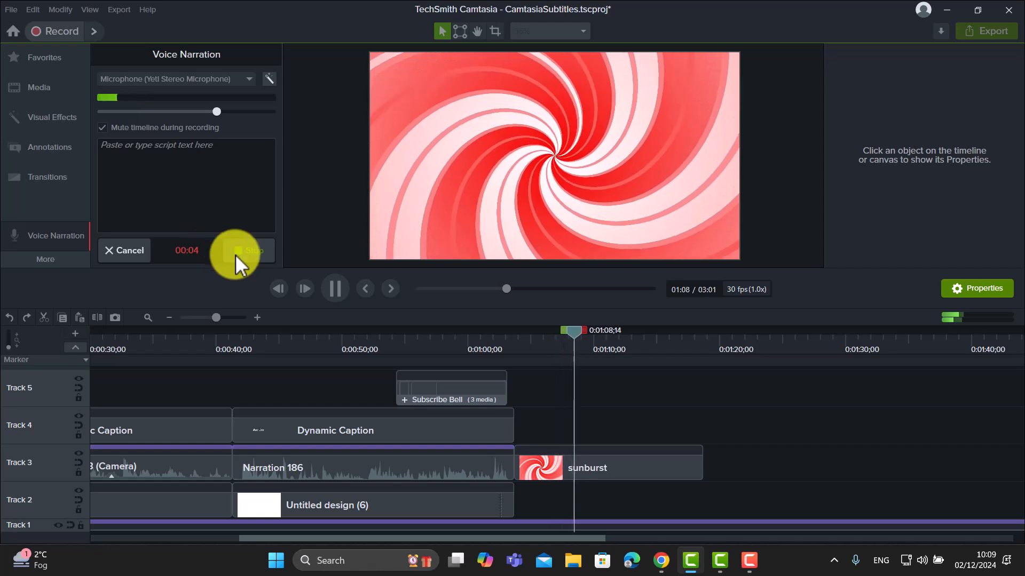
pyautogui.click(249, 253)
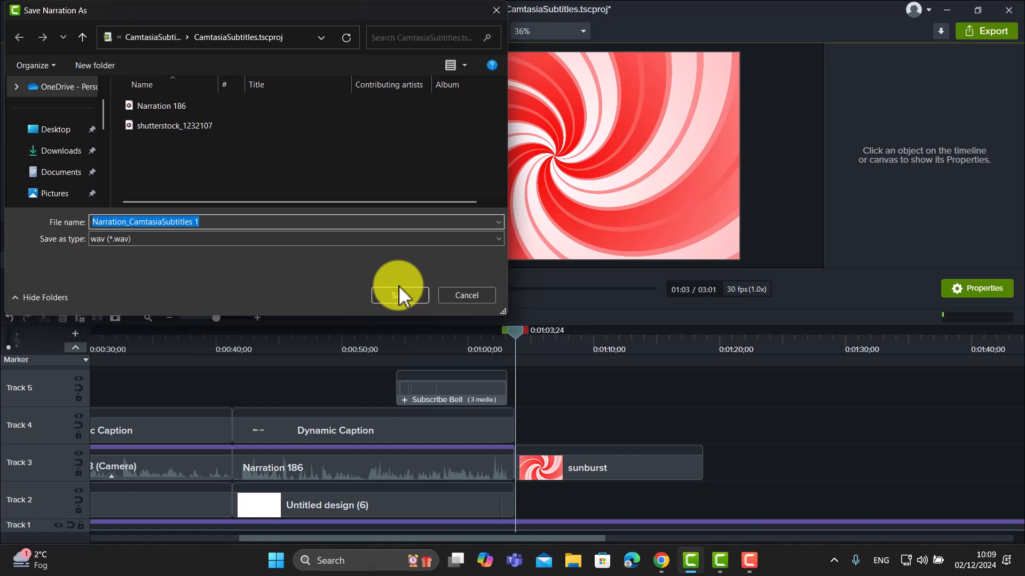
pyautogui.click(405, 296)
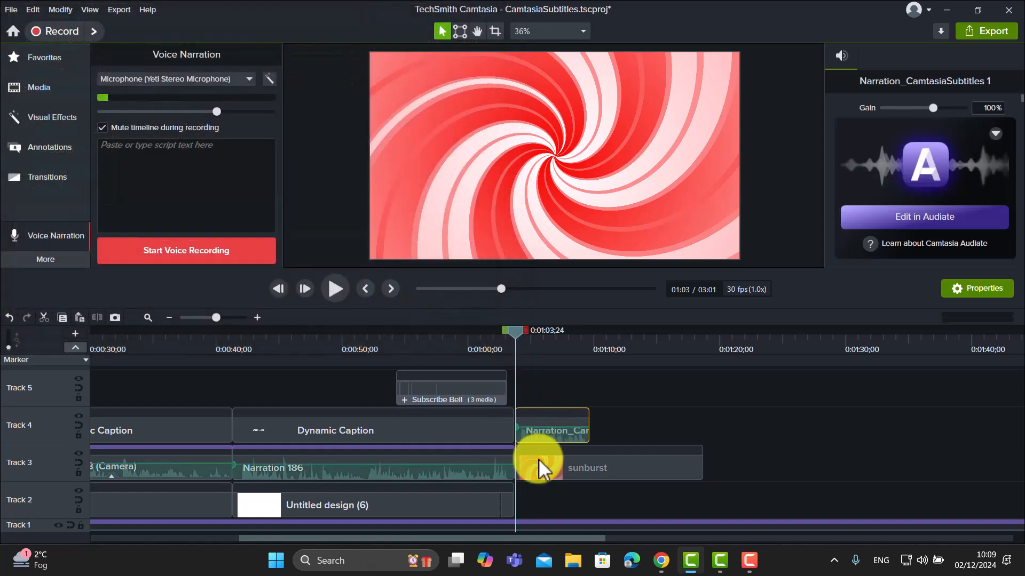
pyautogui.moveTo(746, 395); pyautogui.dragTo(542, 511)
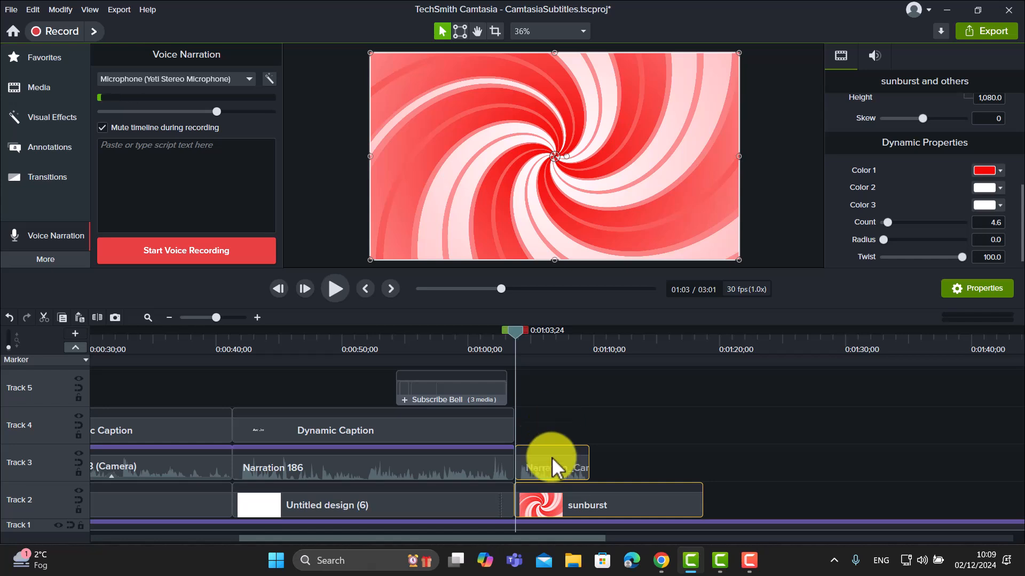
# - Add the Bebas Neue Word Outline Single Line dynamic caption on Track 4 above the new narration and move it near the canvas center
pyautogui.click(42, 259)
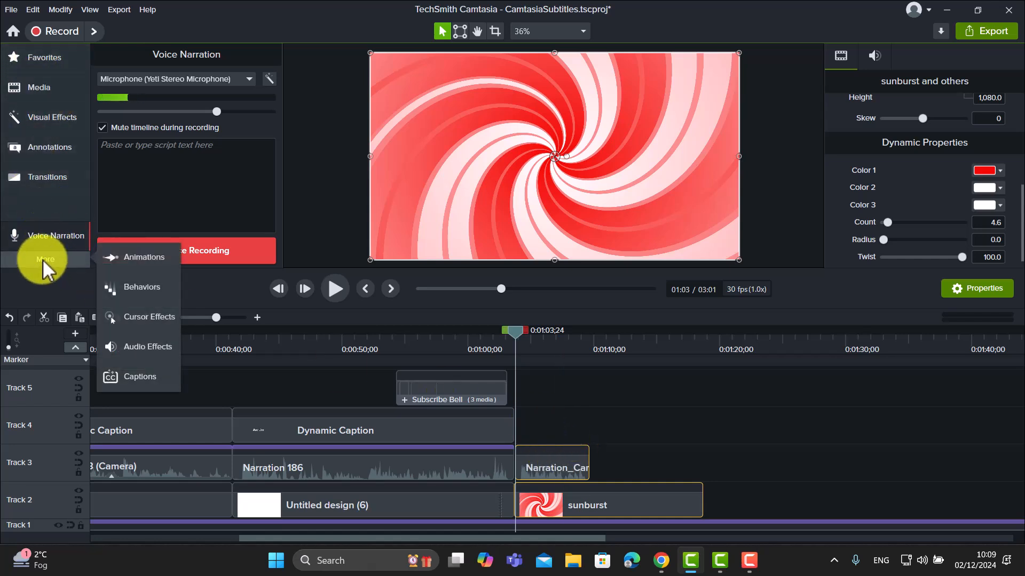
pyautogui.click(137, 377)
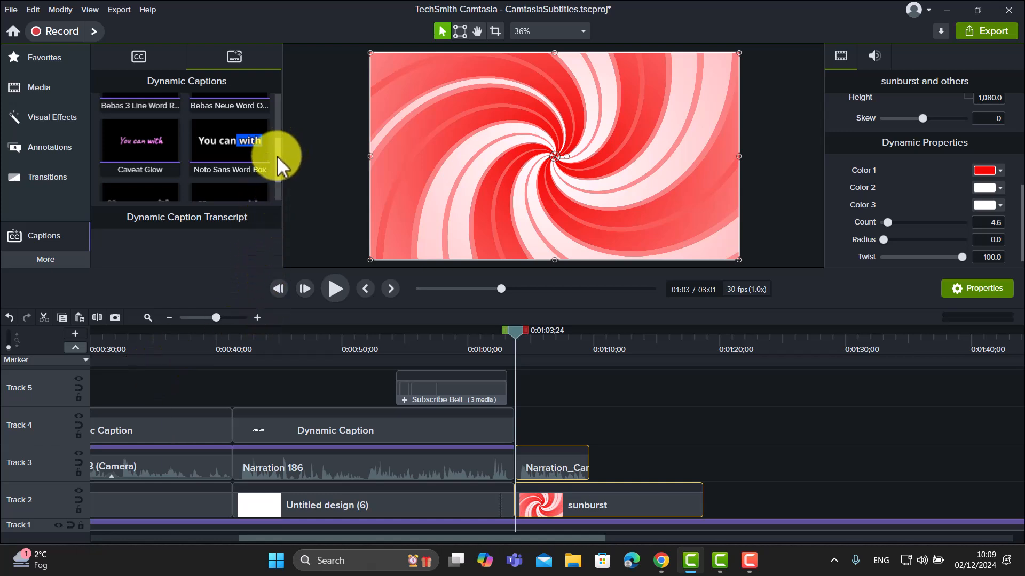
pyautogui.scroll(-2, 277, 156)
pyautogui.scroll(-5, 276, 165)
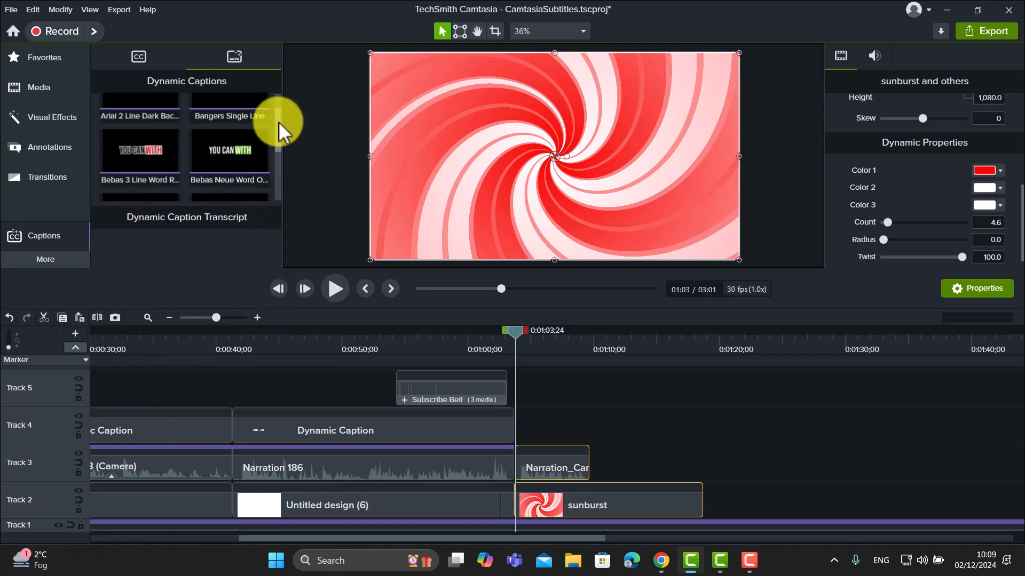
pyautogui.moveTo(224, 161); pyautogui.dragTo(510, 430)
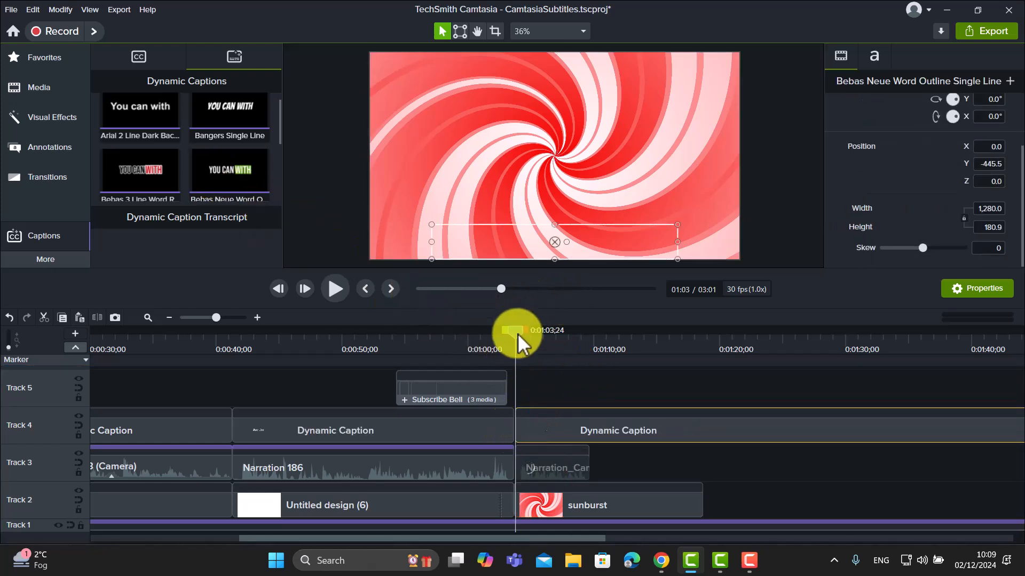
pyautogui.moveTo(517, 334); pyautogui.dragTo(544, 336)
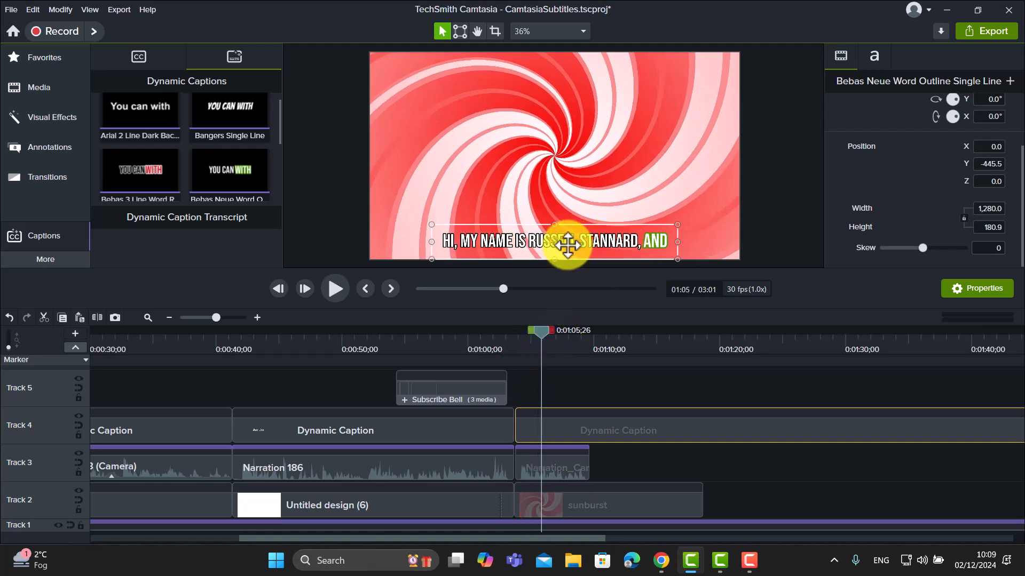
pyautogui.moveTo(568, 244); pyautogui.dragTo(581, 139)
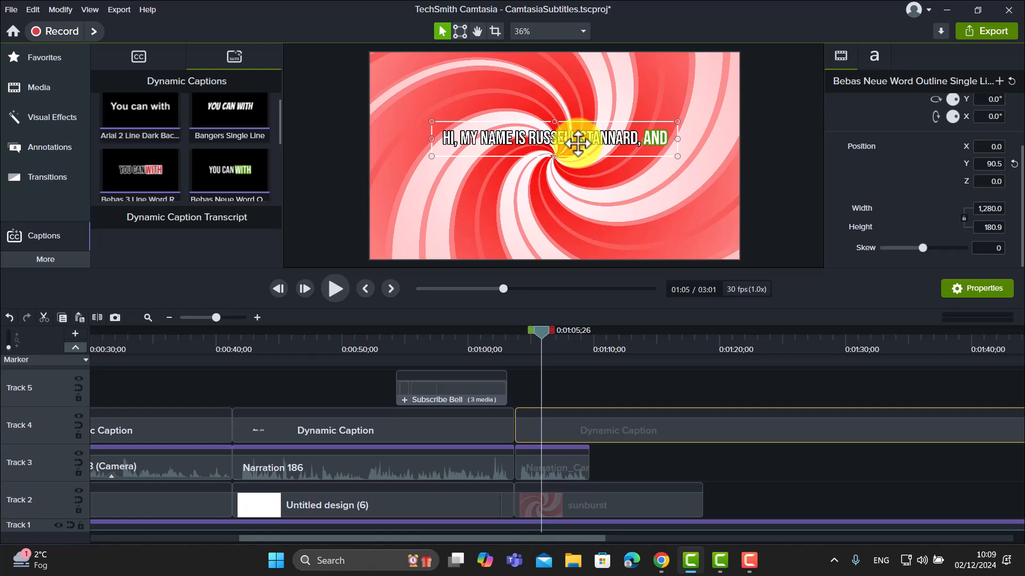
# - Slightly increase the stroke size of the highlighted word in the new dynamic caption
pyautogui.click(872, 55)
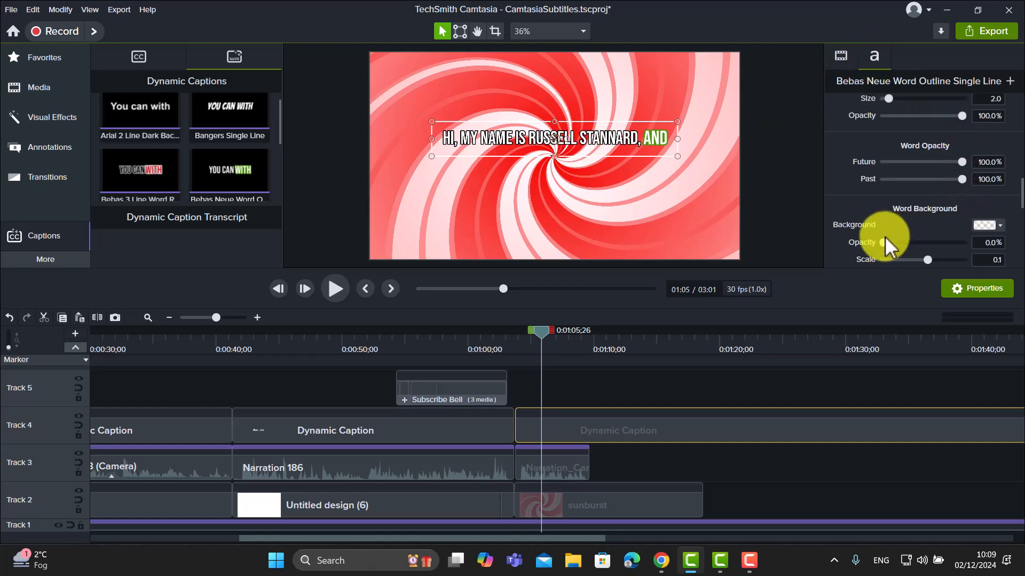
pyautogui.scroll(1, 1020, 195)
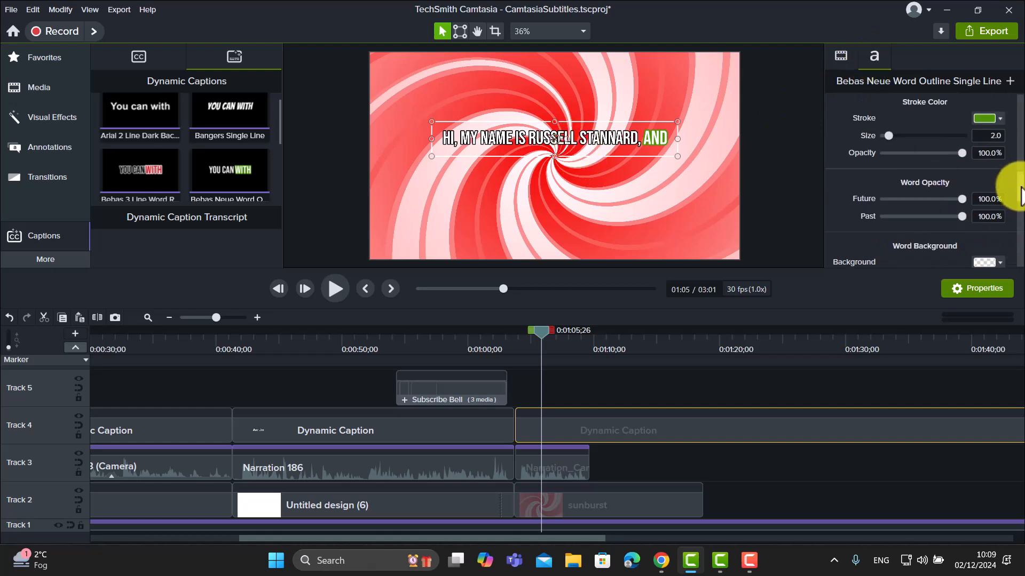
pyautogui.moveTo(1020, 195); pyautogui.dragTo(1023, 184)
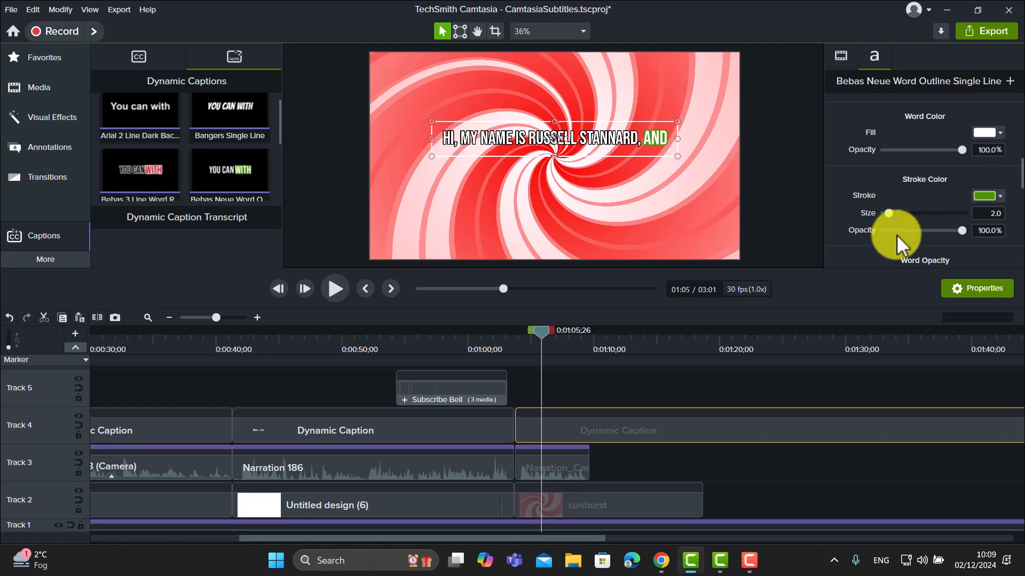
pyautogui.moveTo(891, 214); pyautogui.dragTo(899, 214)
pyautogui.moveTo(1021, 186); pyautogui.dragTo(1014, 127)
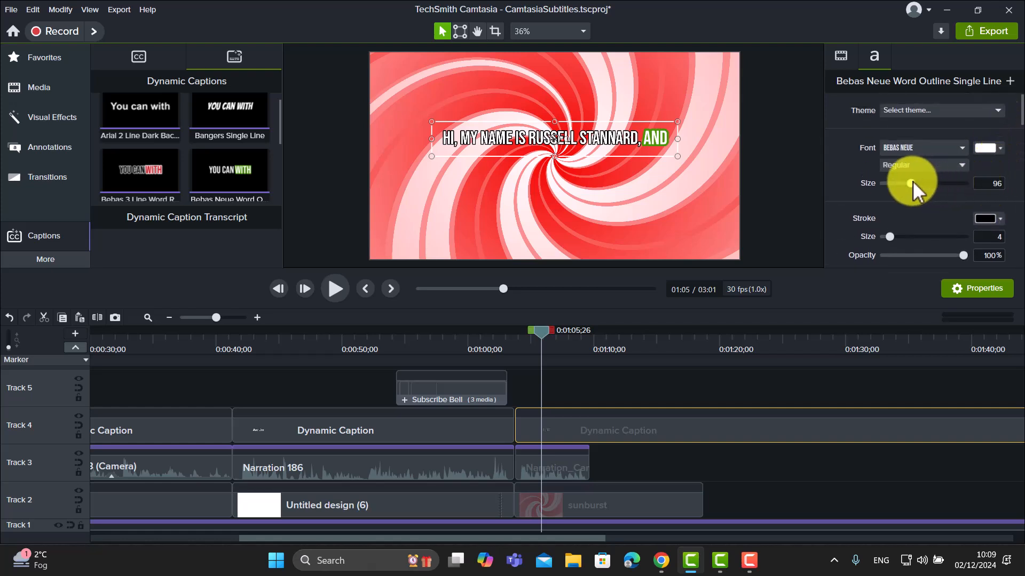
# - Set the caption's font size to 192, stretch its box across the full canvas width, and check the result at about 1:07
pyautogui.moveTo(912, 182); pyautogui.dragTo(946, 187)
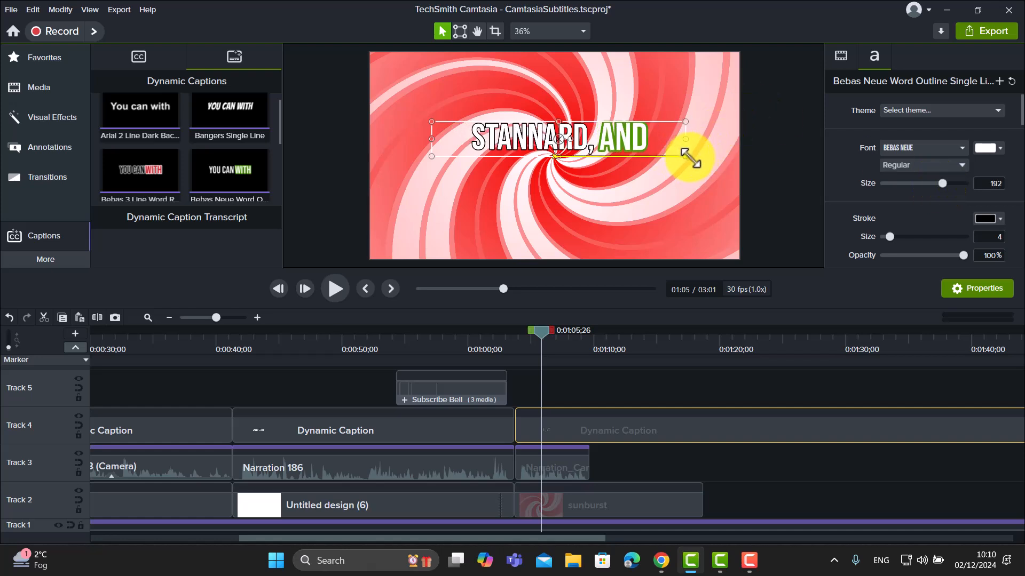
pyautogui.moveTo(688, 158); pyautogui.dragTo(739, 180)
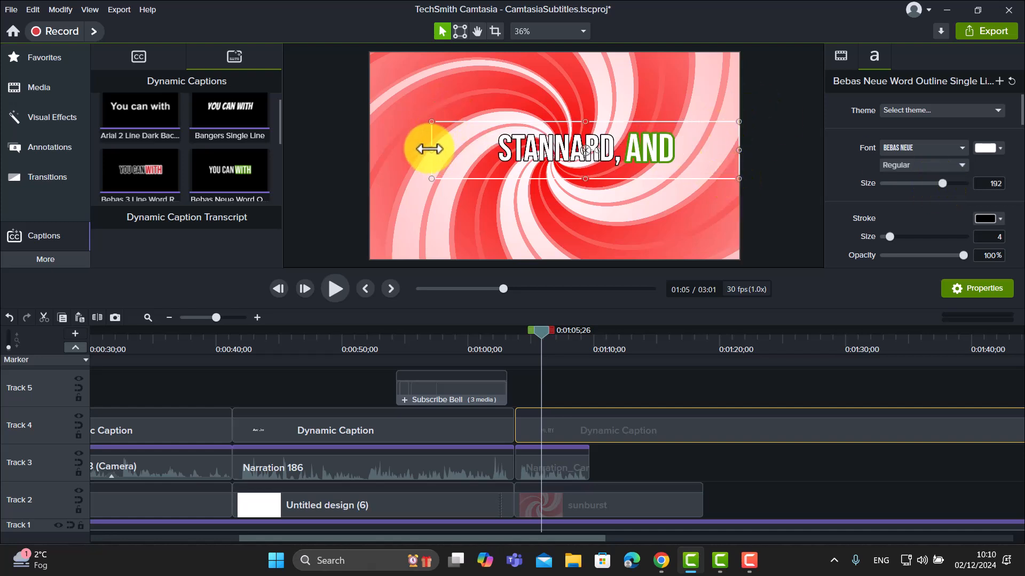
pyautogui.click(430, 149)
pyautogui.click(425, 145)
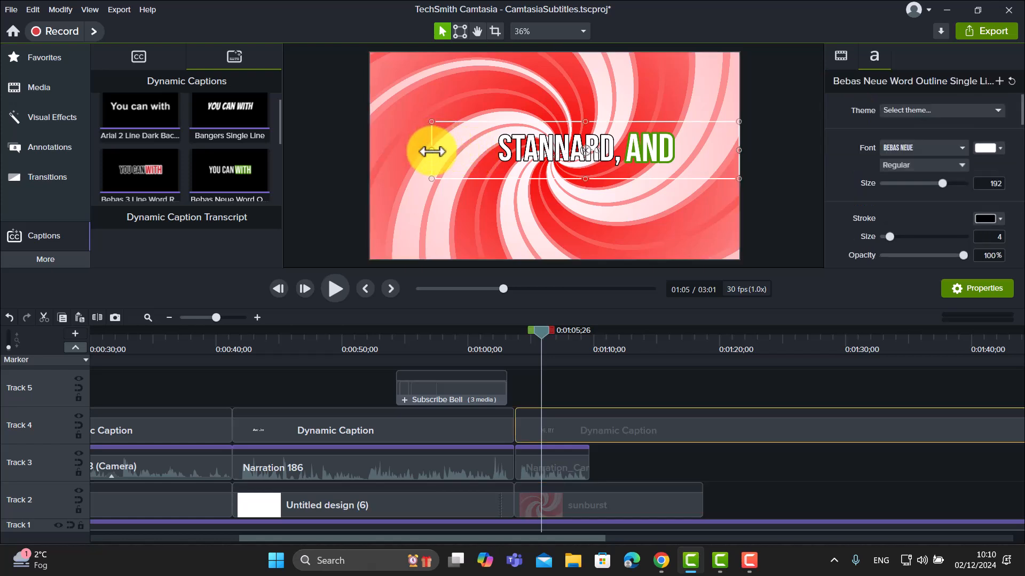
pyautogui.moveTo(431, 151); pyautogui.dragTo(371, 151)
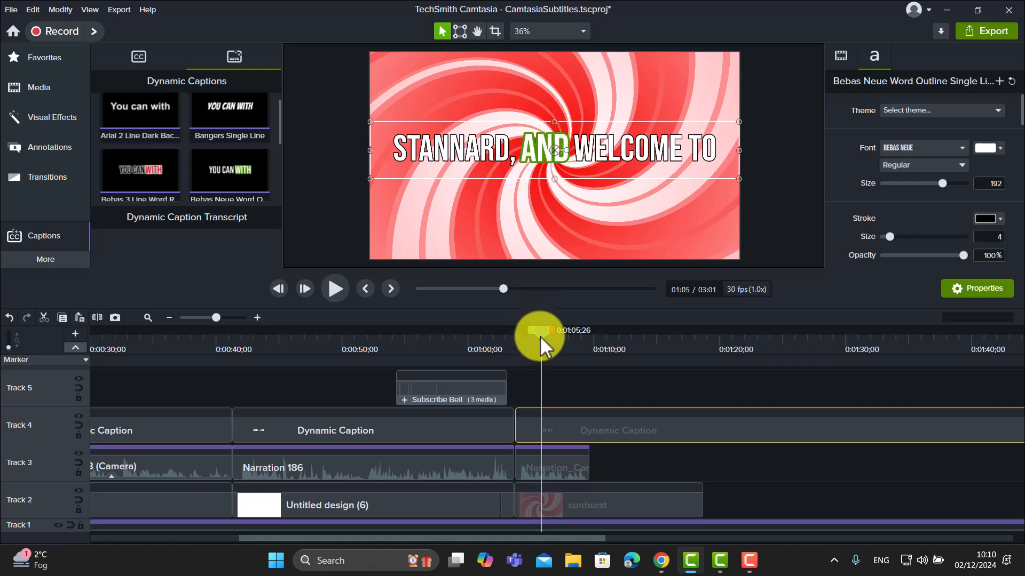
pyautogui.moveTo(539, 335); pyautogui.dragTo(561, 372)
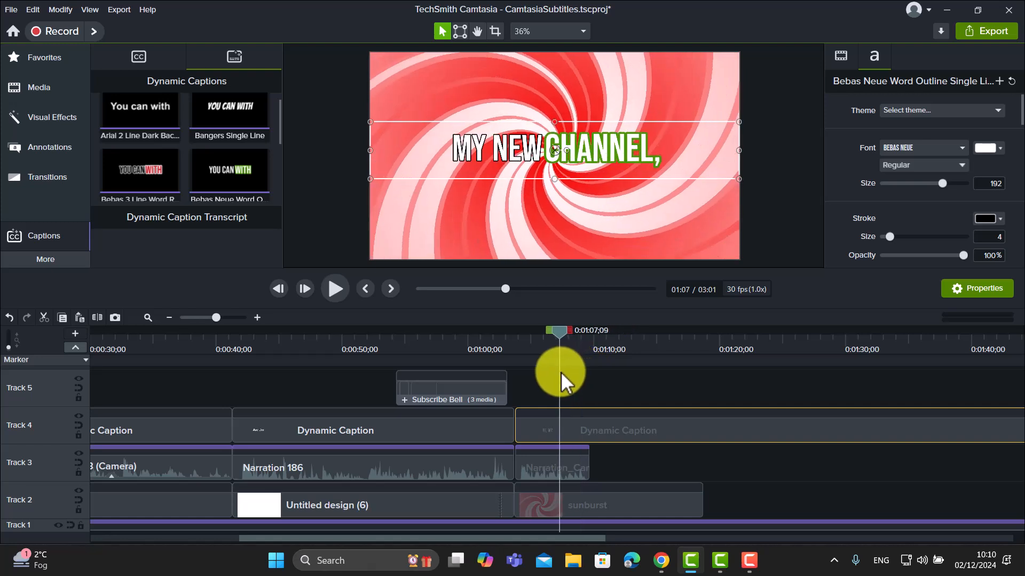
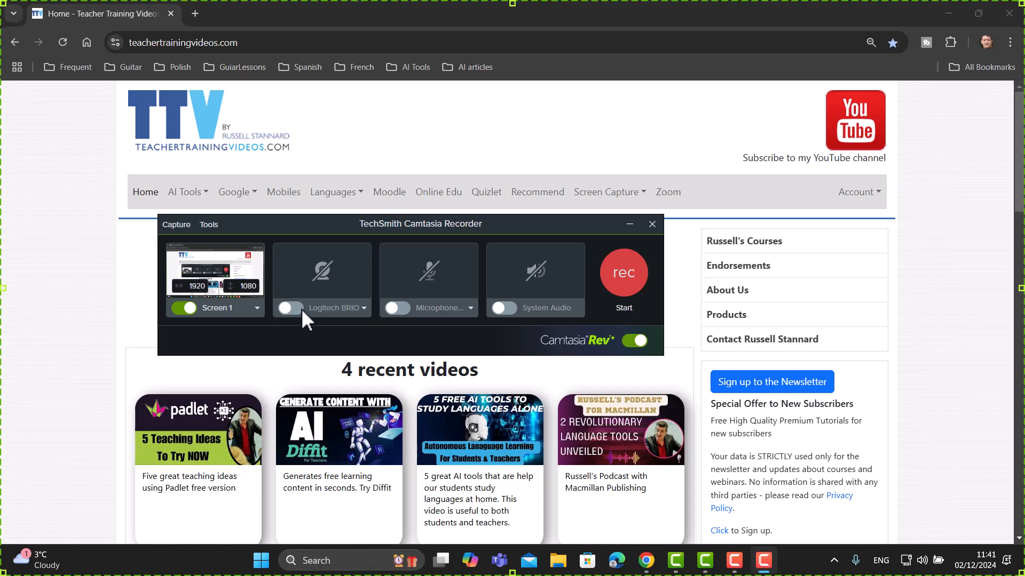
# - In Camtasia Recorder, enable the Logitech BRIO webcam alongside Screen 1 and start recording with Camtasia Rev on
pyautogui.click(301, 308)
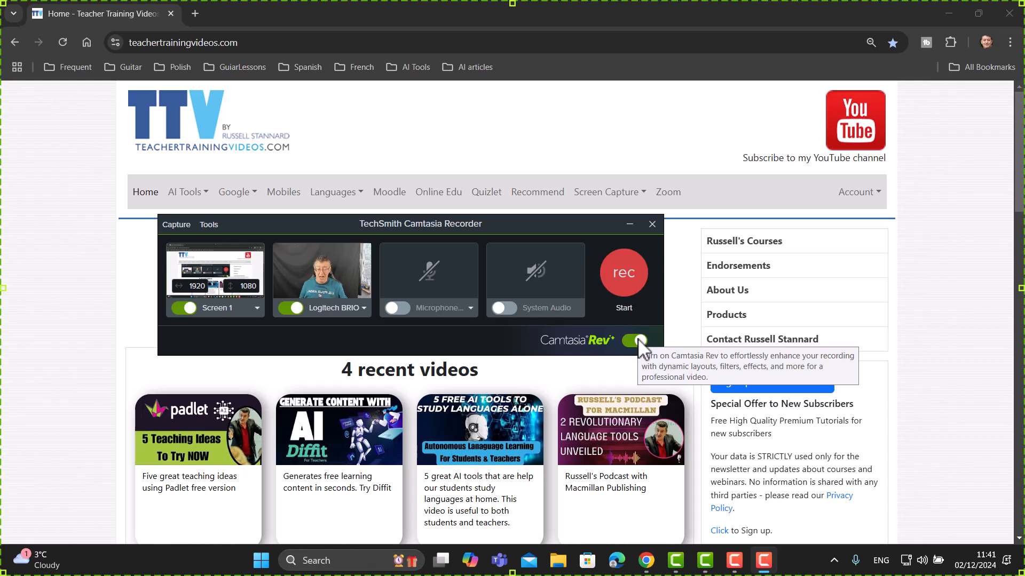
pyautogui.click(622, 271)
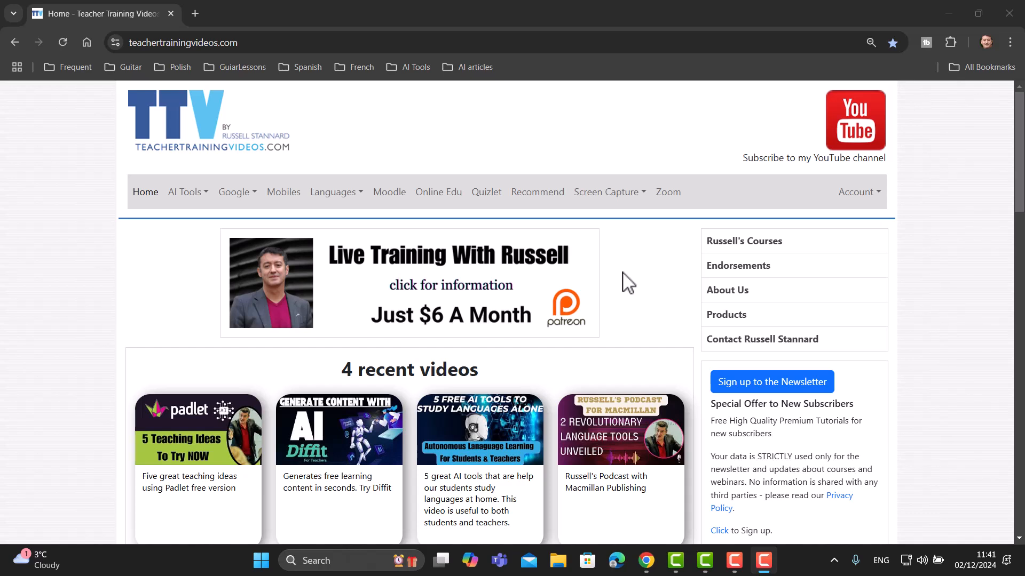
# - Display the website's Screen Capture options for the recording and stop recording
pyautogui.click(645, 195)
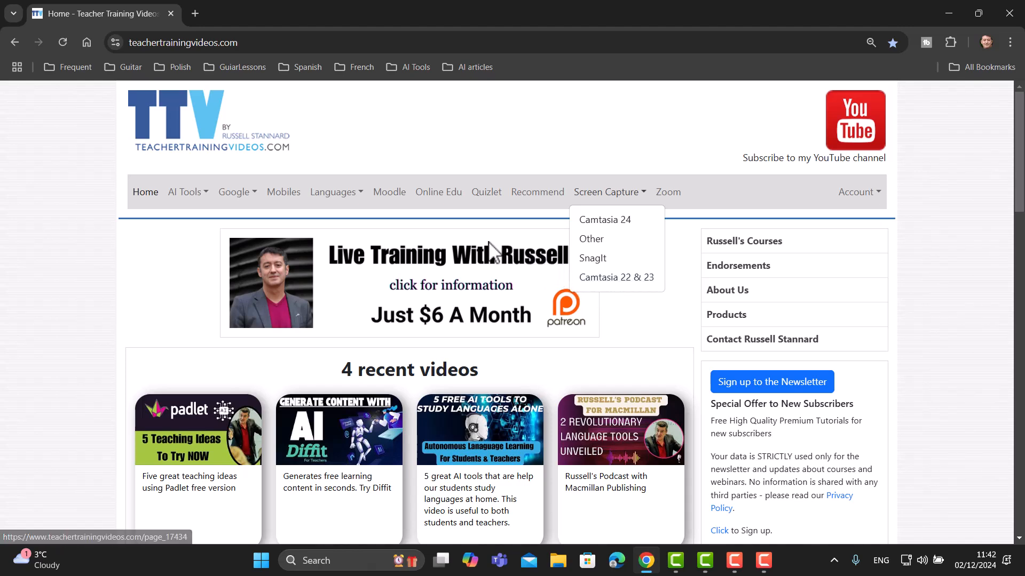
pyautogui.press('F10')
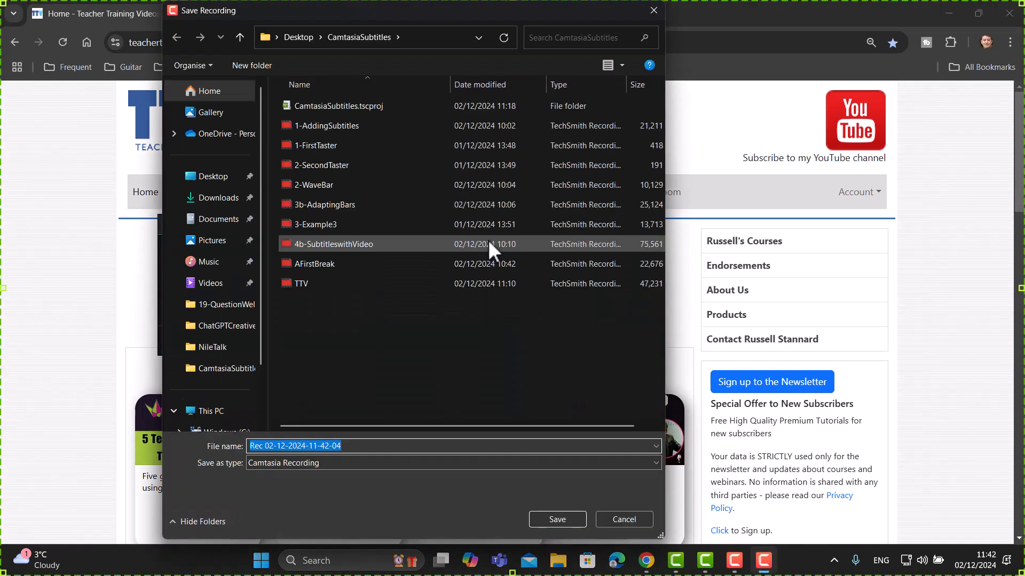
# - Save the finished recording as 5bCamRev in the CamtasiaSubtitles folder
pyautogui.click(369, 446)
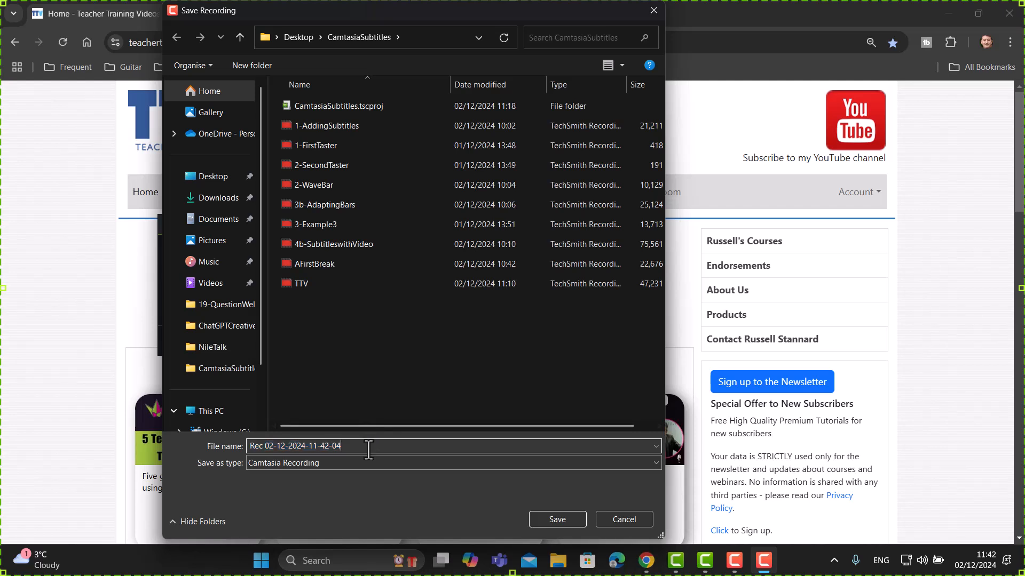
pyautogui.press('BackSpace')
pyautogui.press('BackSpace')
pyautogui.press('BackSpace')
pyautogui.press('BackSpace')
pyautogui.press('BackSpace')
pyautogui.press('BackSpace')
pyautogui.press('BackSpace')
pyautogui.press('BackSpace')
pyautogui.press('BackSpace')
pyautogui.press('BackSpace')
pyautogui.press('BackSpace')
pyautogui.press('BackSpace')
pyautogui.press('BackSpace')
pyautogui.press('BackSpace')
pyautogui.press('BackSpace')
pyautogui.press('BackSpace')
pyautogui.press('BackSpace')
pyautogui.press('BackSpace')
pyautogui.press('BackSpace')
pyautogui.press('BackSpace')
pyautogui.write('5bCamRev')
pyautogui.click(554, 520)
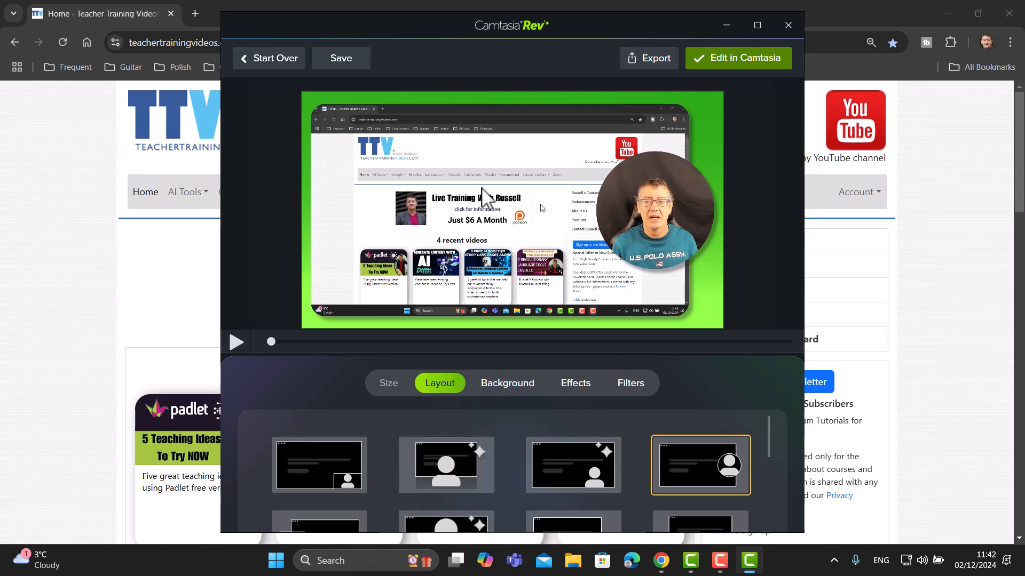
# - Maximize the Camtasia Rev window and look through the background choices before returning to the layouts
pyautogui.click(756, 25)
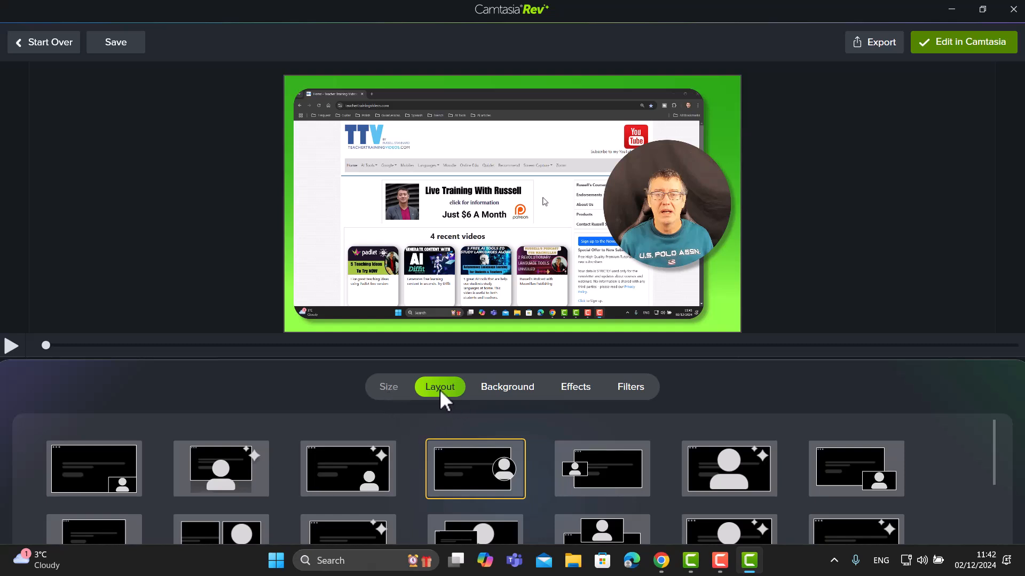
pyautogui.click(504, 387)
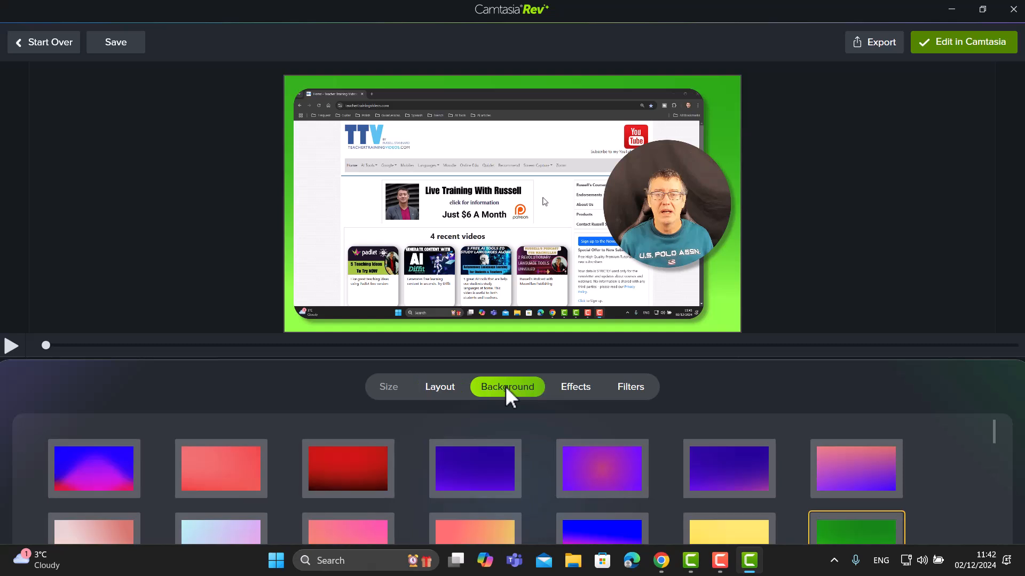
pyautogui.click(444, 388)
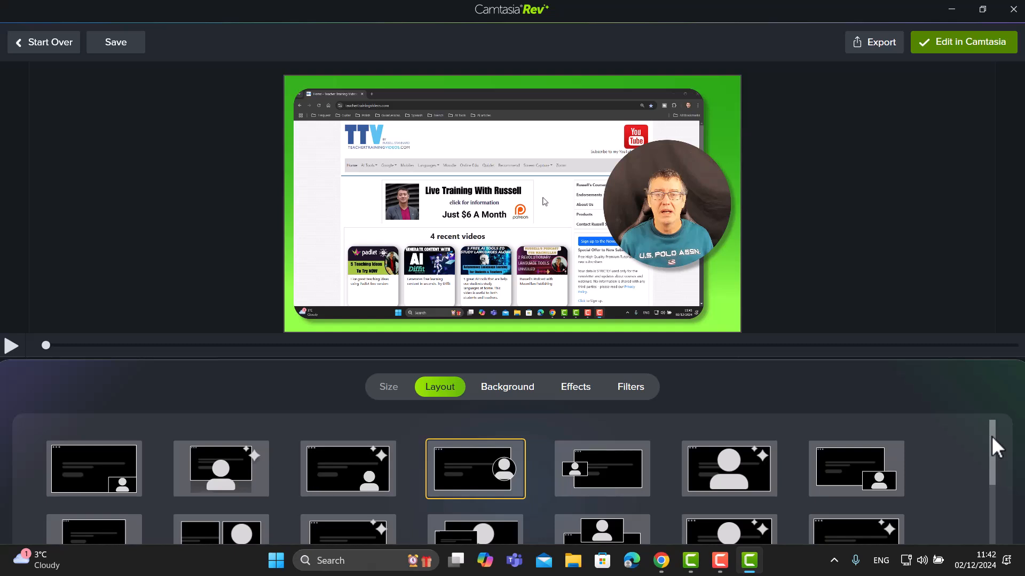
# - Compare several screen-and-webcam layouts, including the side, corner and centered cut-out webcam ones, and return to the circular webcam layout
pyautogui.moveTo(992, 437); pyautogui.dragTo(992, 442)
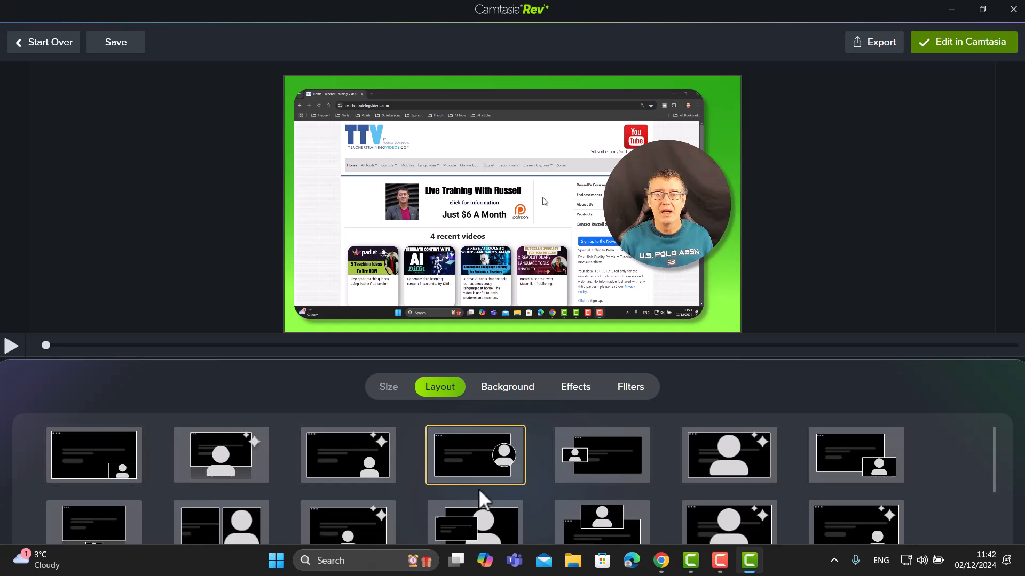
pyautogui.click(879, 464)
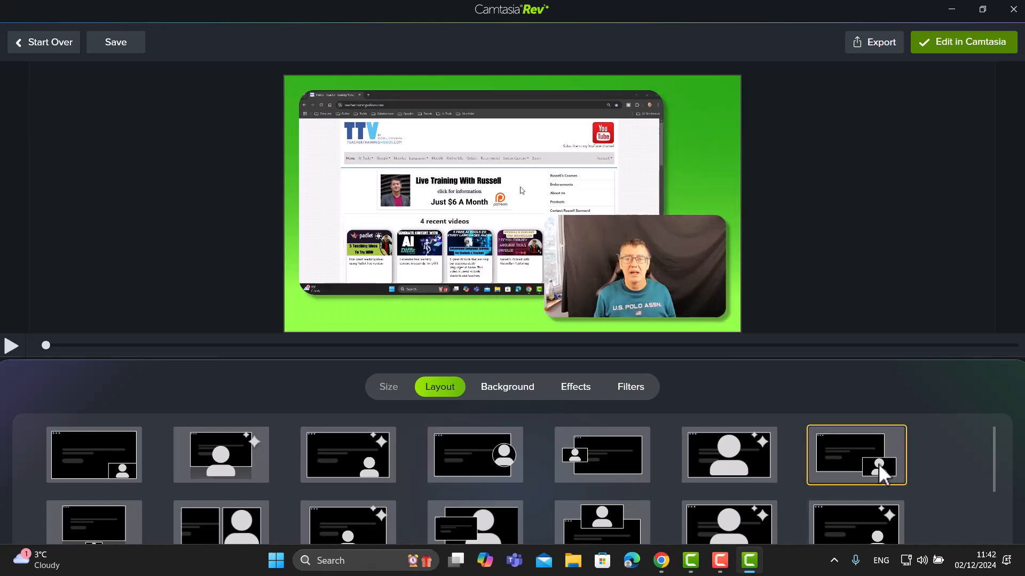
pyautogui.click(481, 464)
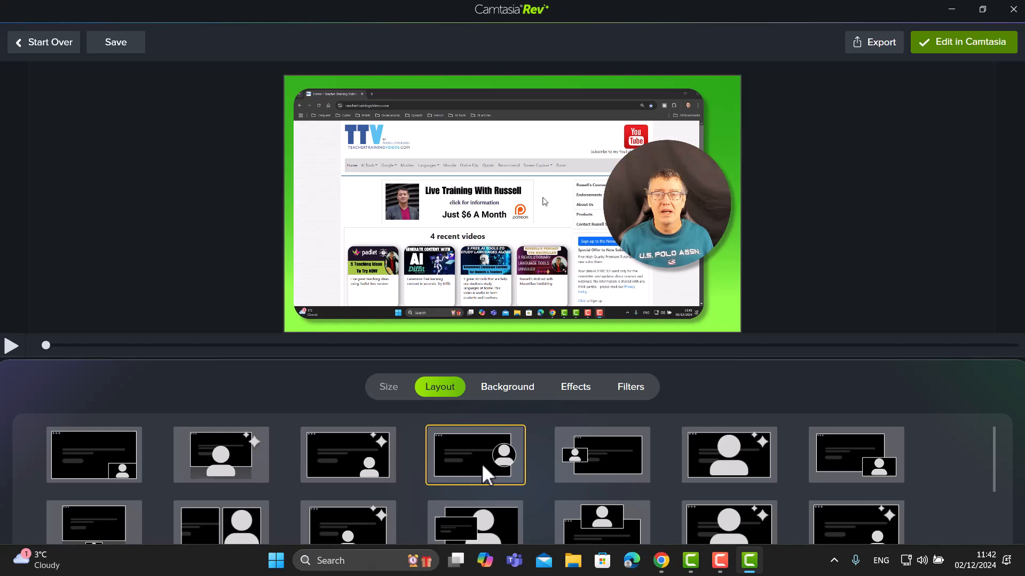
pyautogui.click(589, 469)
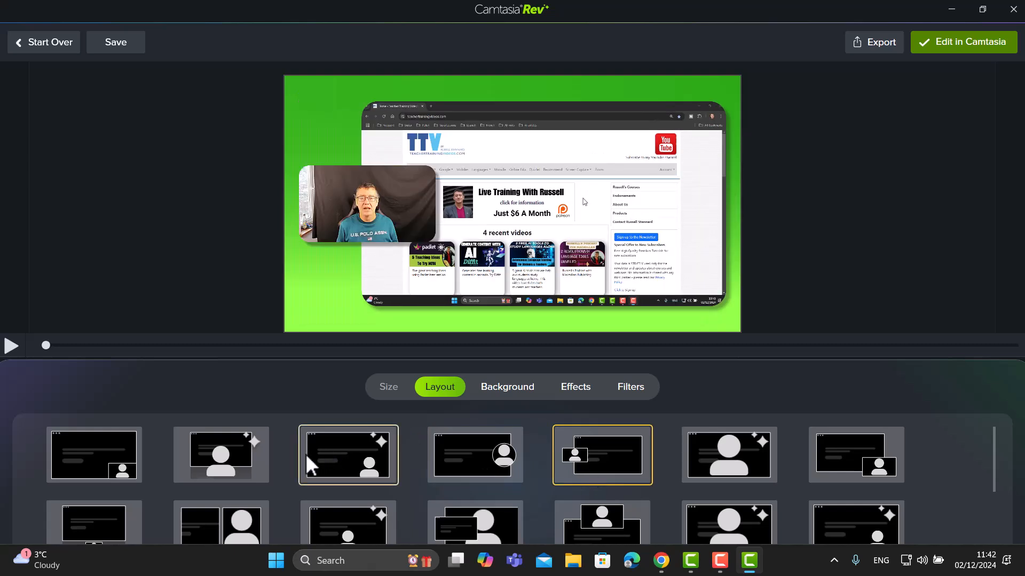
pyautogui.click(240, 449)
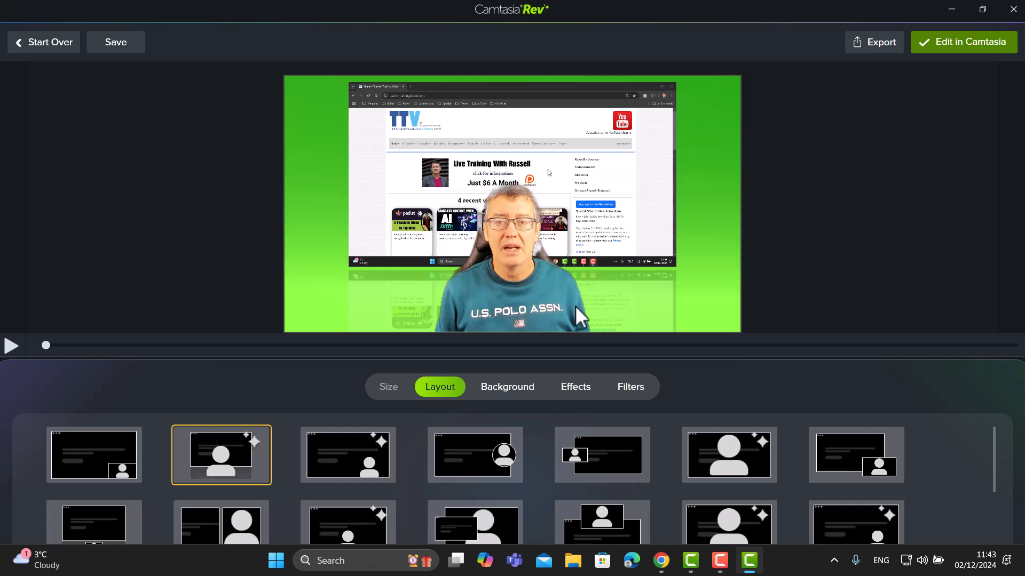
pyautogui.click(497, 458)
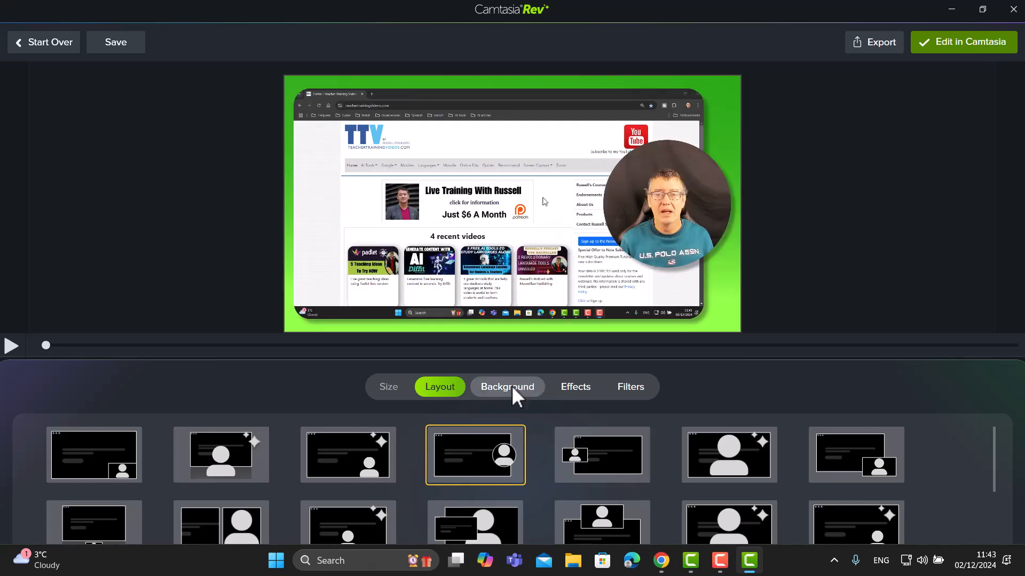
# - Set the background to the purple gradient with a pink center and add the Border effect to the recording
pyautogui.click(512, 386)
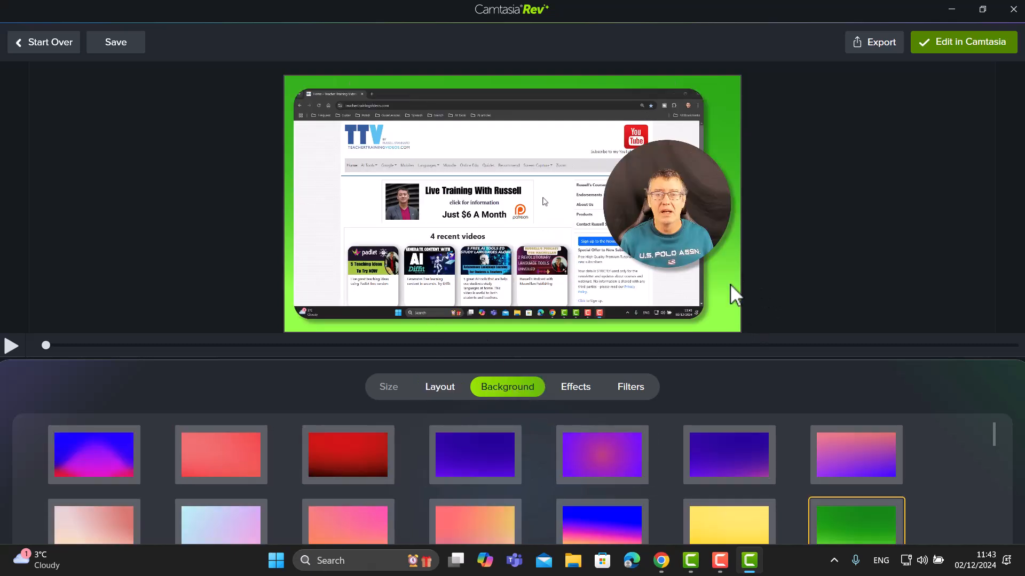
pyautogui.click(490, 535)
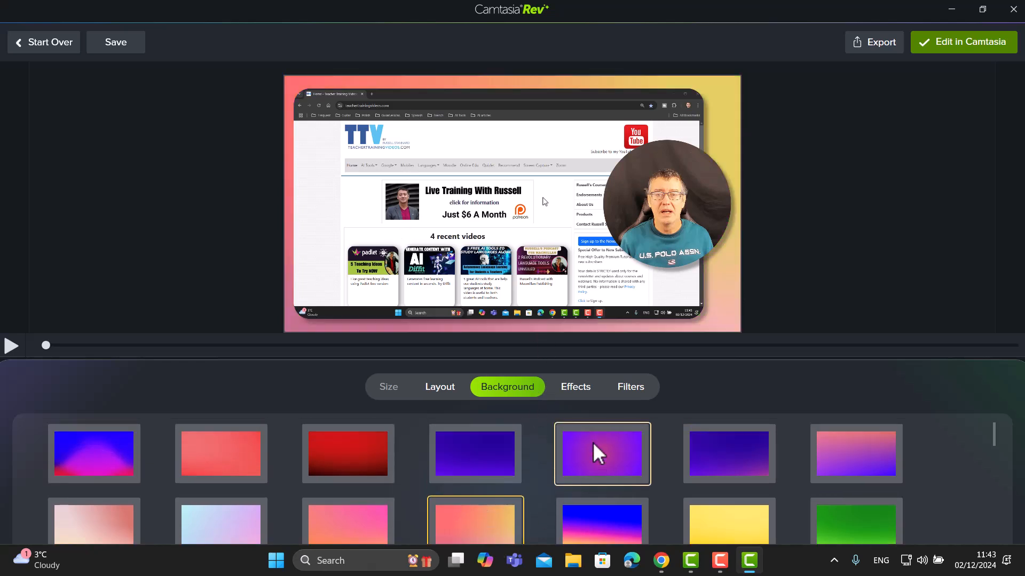
pyautogui.click(592, 442)
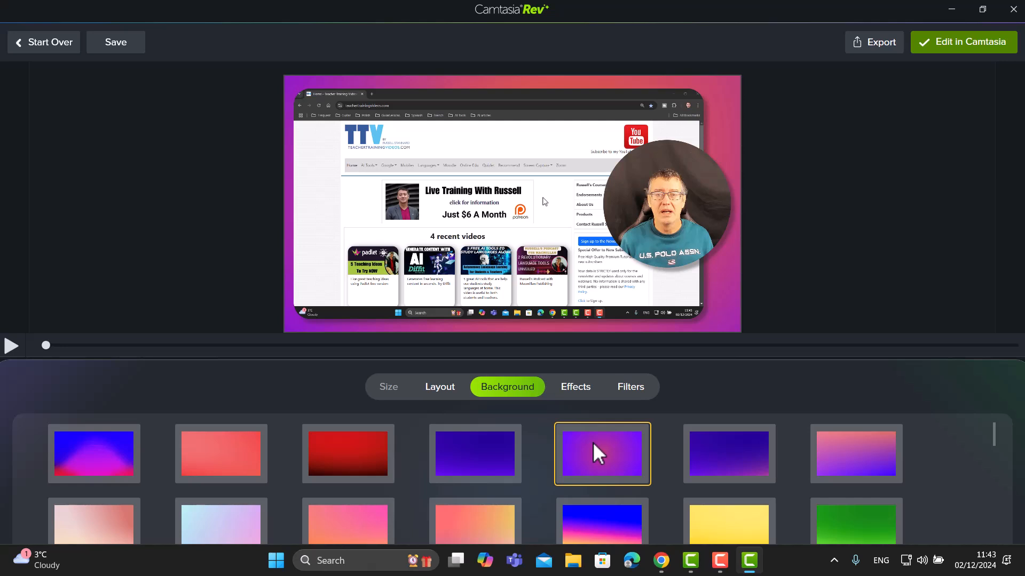
pyautogui.click(571, 395)
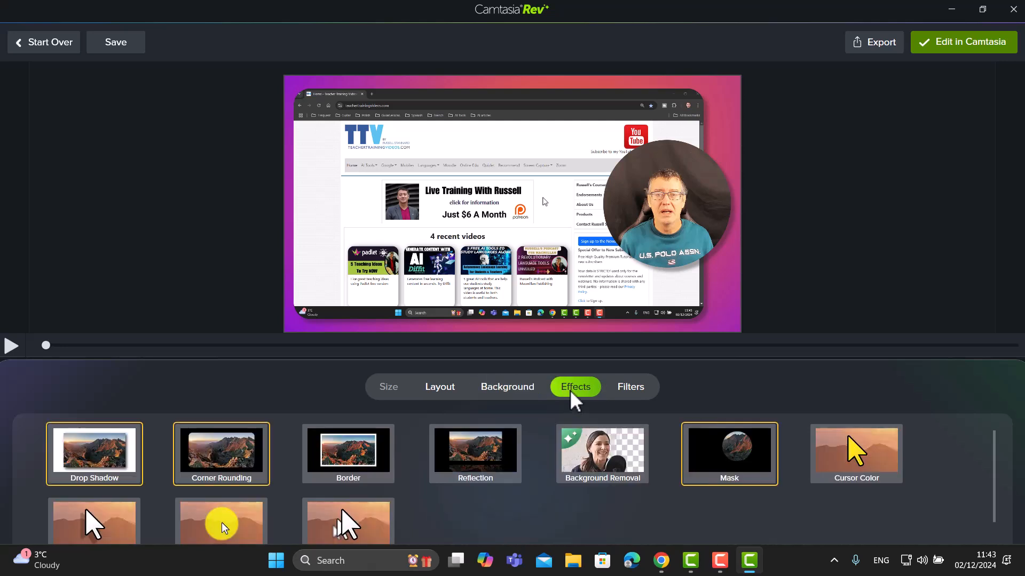
pyautogui.click(355, 453)
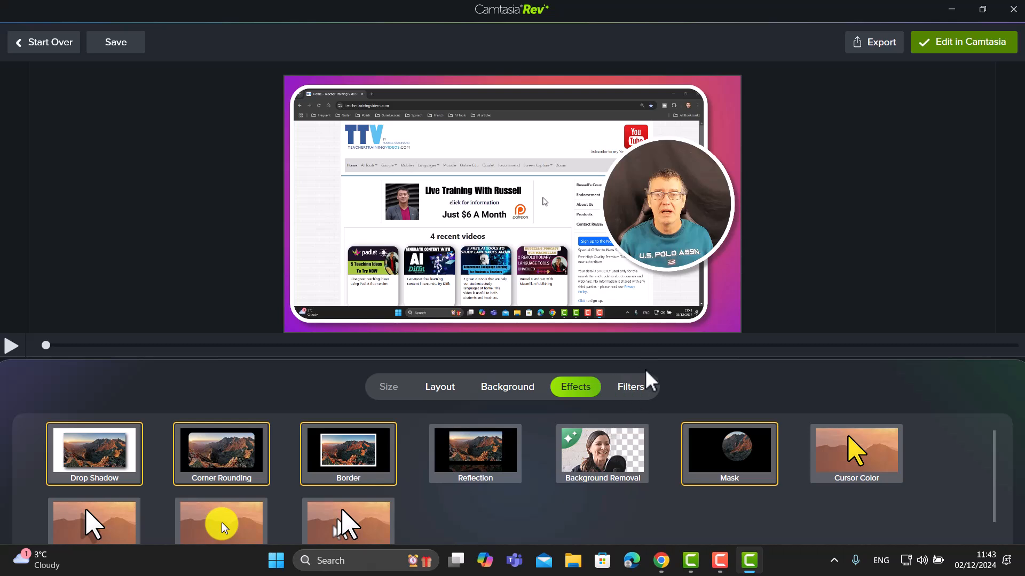
# - Try the Blue Pop, Chic Matte, Citrus, Classic BW and Cold Punch filters on the webcam video
pyautogui.click(633, 387)
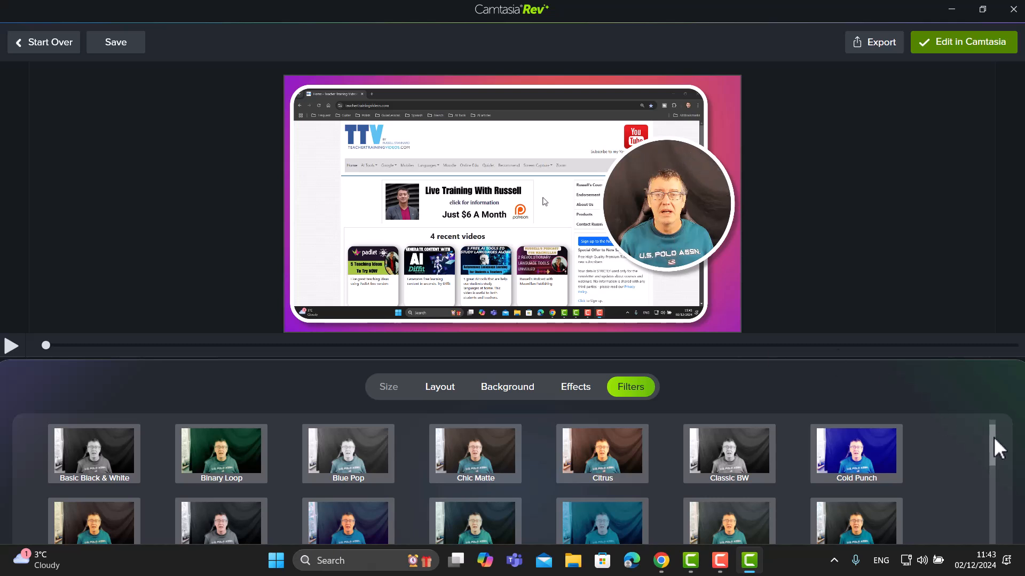
pyautogui.moveTo(993, 437); pyautogui.dragTo(974, 535)
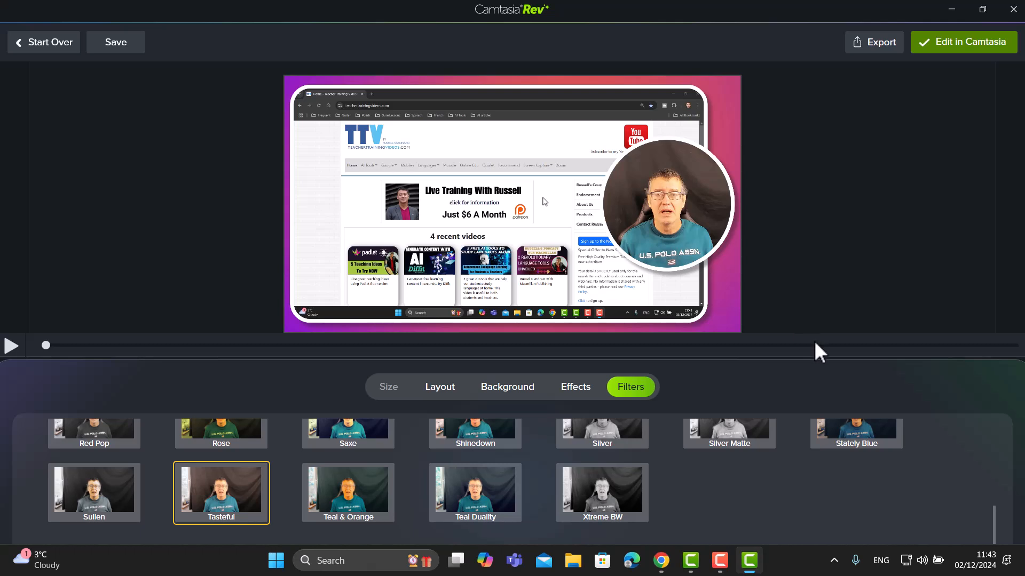
pyautogui.scroll(10, 967, 459)
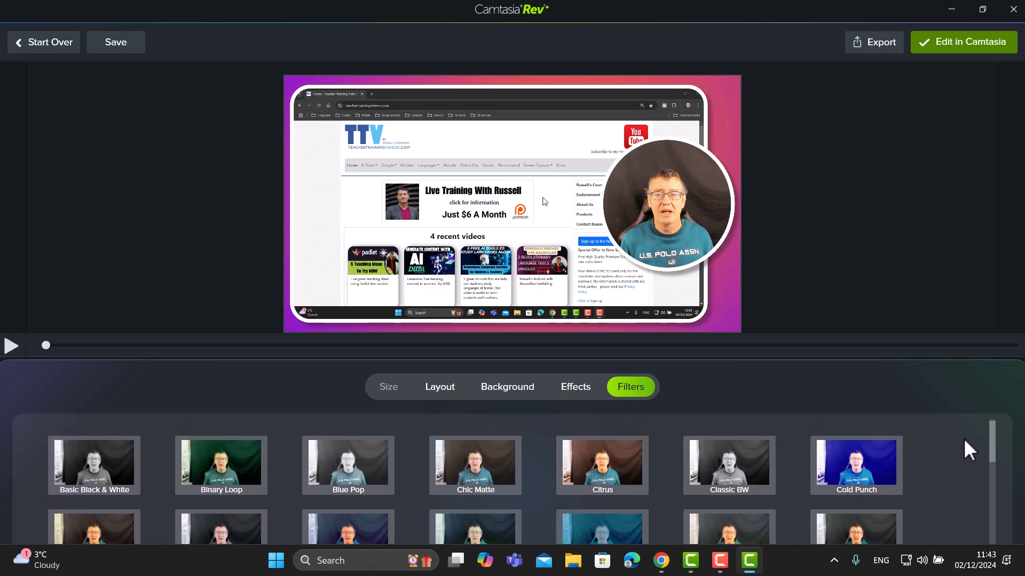
pyautogui.click(345, 470)
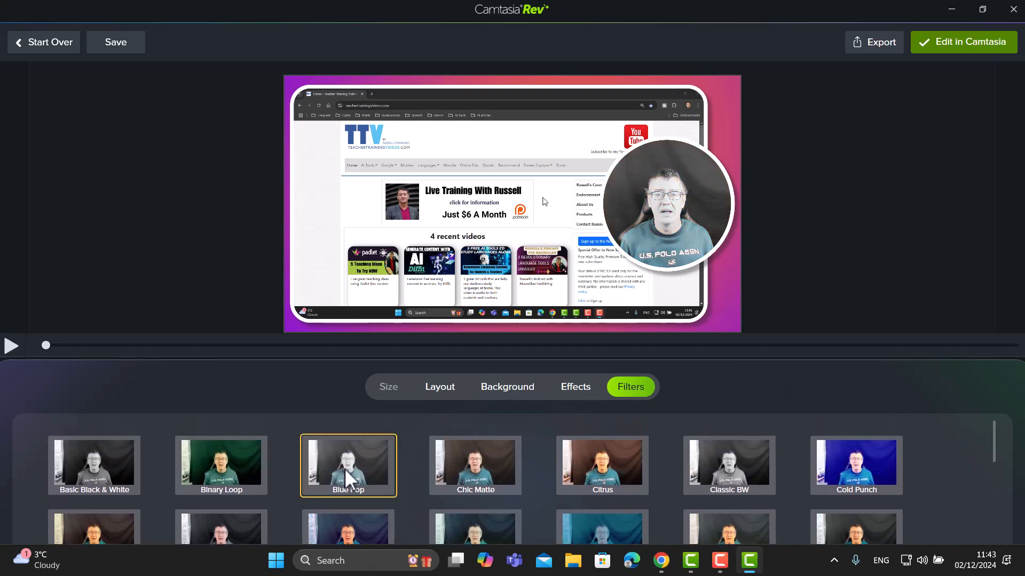
pyautogui.click(496, 478)
pyautogui.click(600, 484)
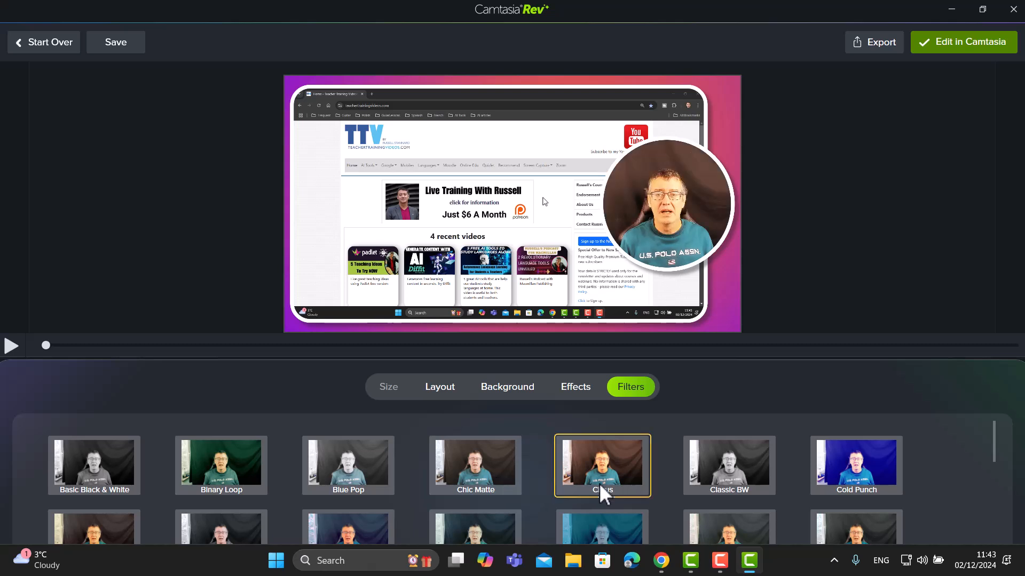
pyautogui.click(713, 480)
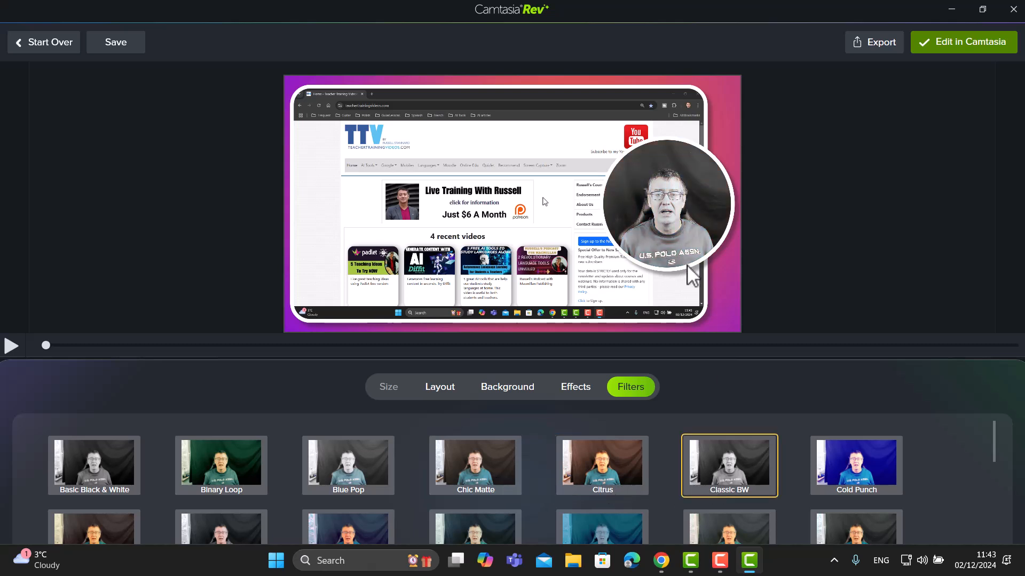
pyautogui.click(875, 476)
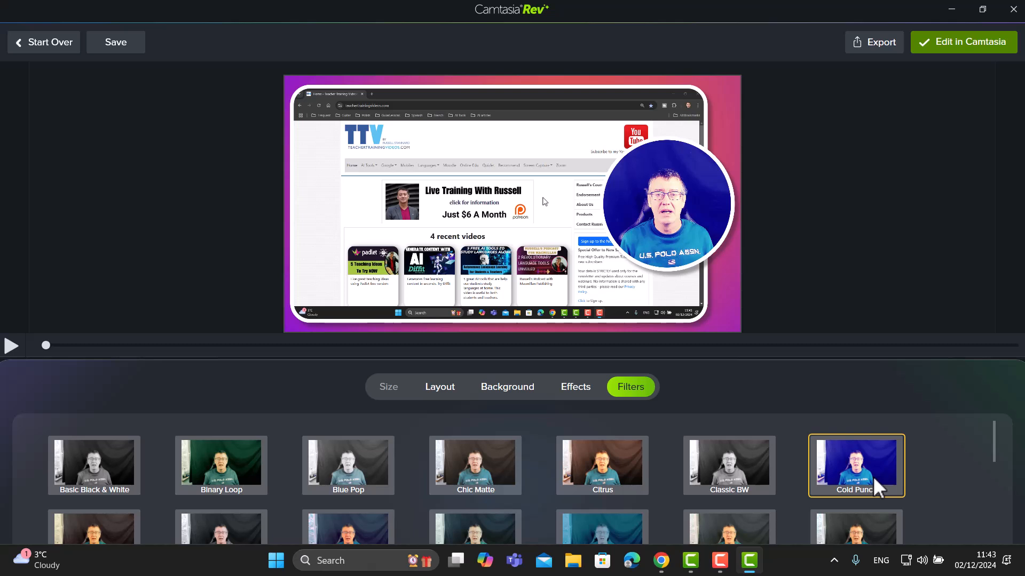
# - Apply the Tasteful filter to the webcam video and send the styled recording to Camtasia for editing
pyautogui.moveTo(993, 437); pyautogui.dragTo(980, 539)
pyautogui.click(224, 497)
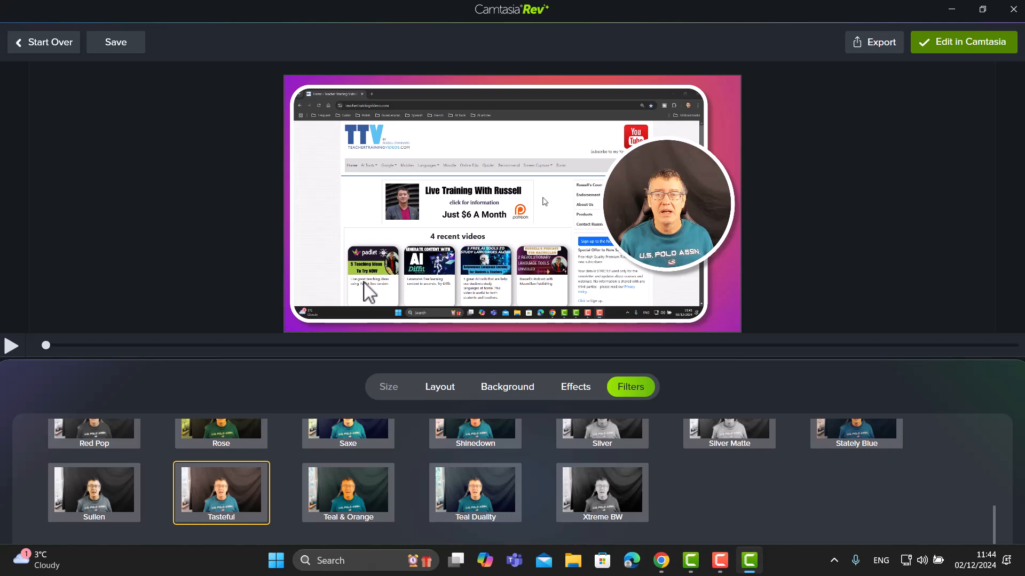
pyautogui.click(969, 42)
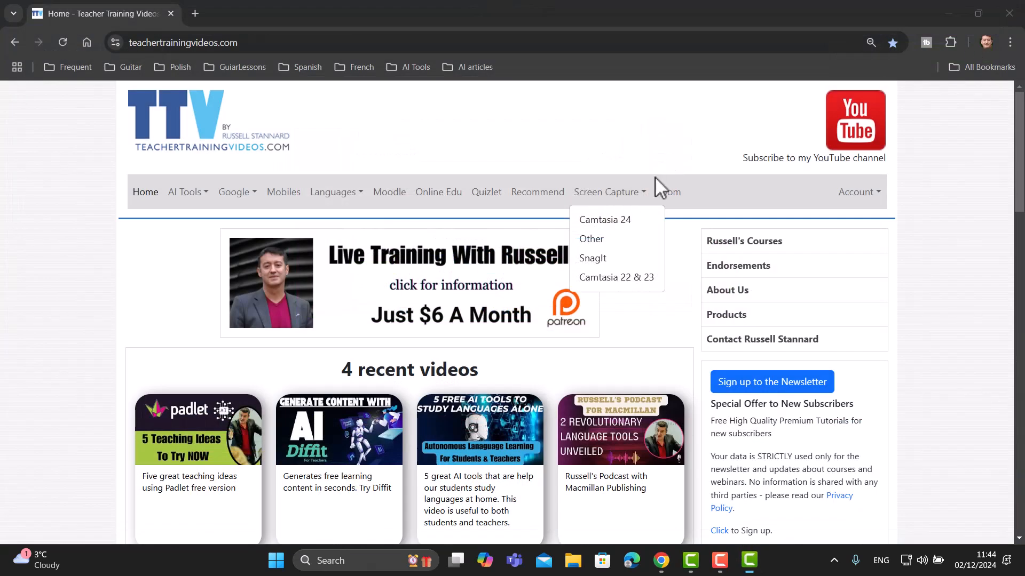